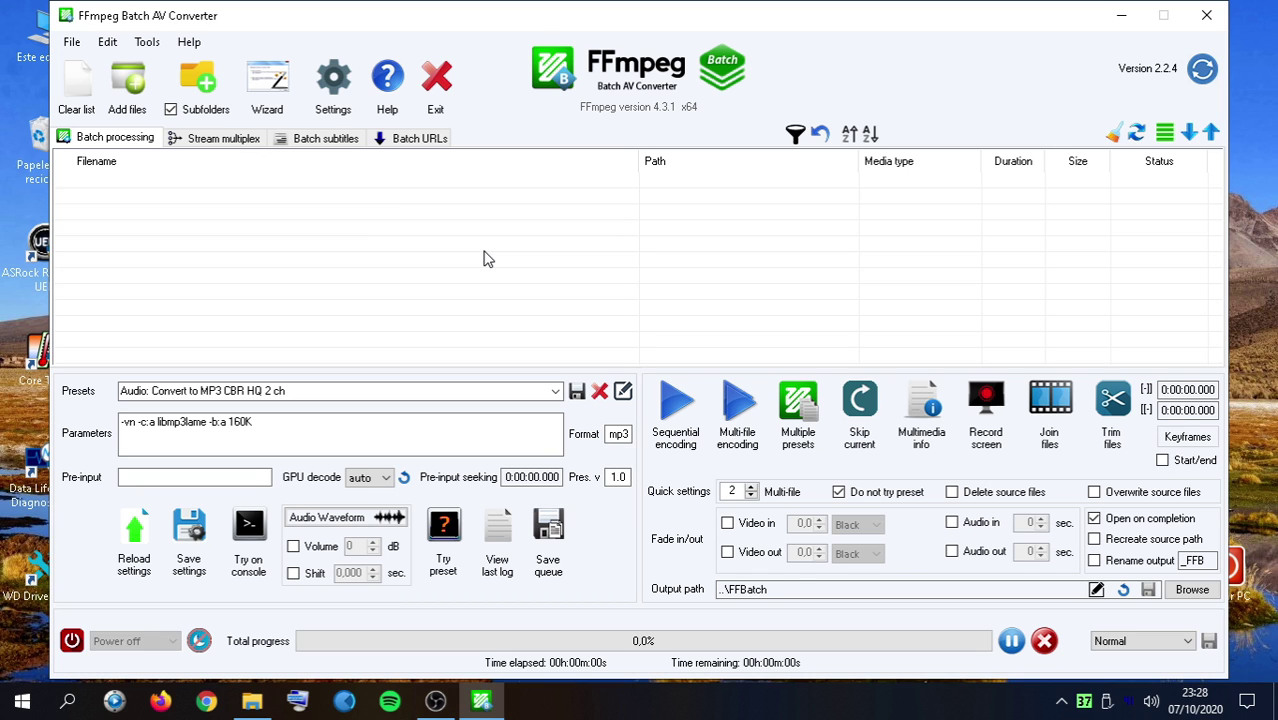
Add tracks 01-Invictus.flac through 06-Puerto_de_Genova.flac from Blas-CD-Final to the queue
left_click(129, 88)
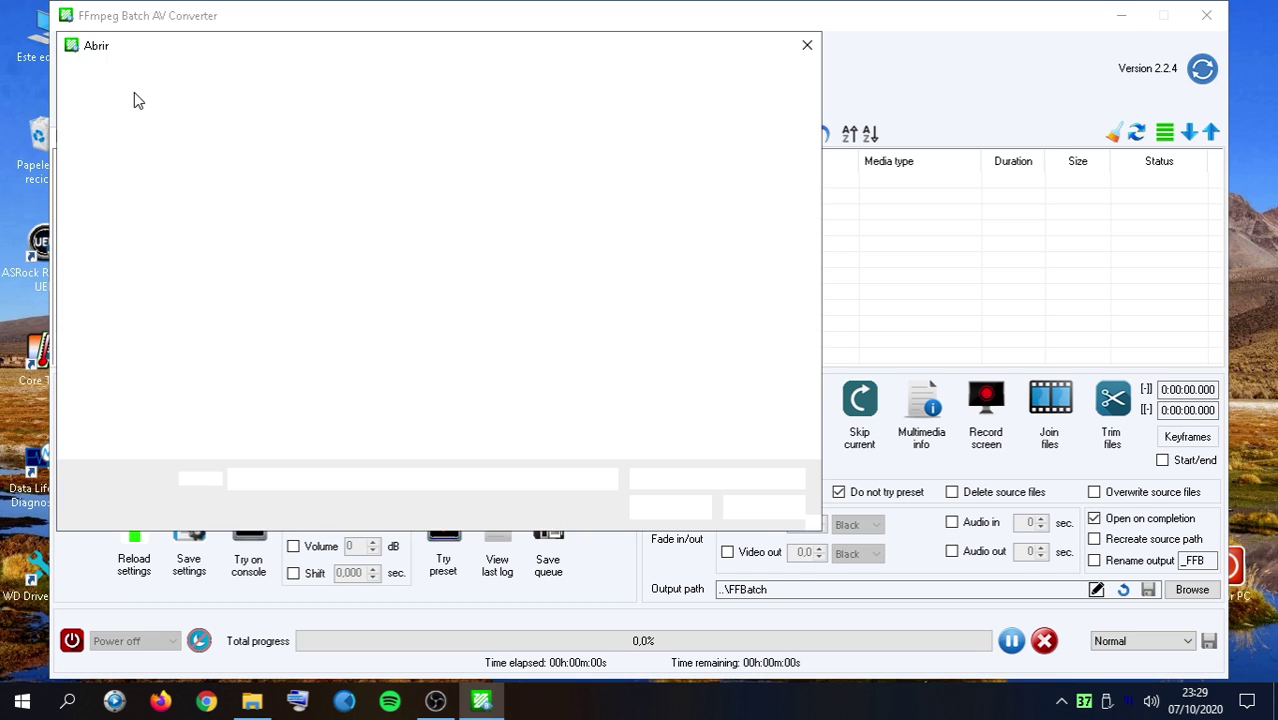
left_click(266, 170)
key("shift+Down")
key("shift+Down")
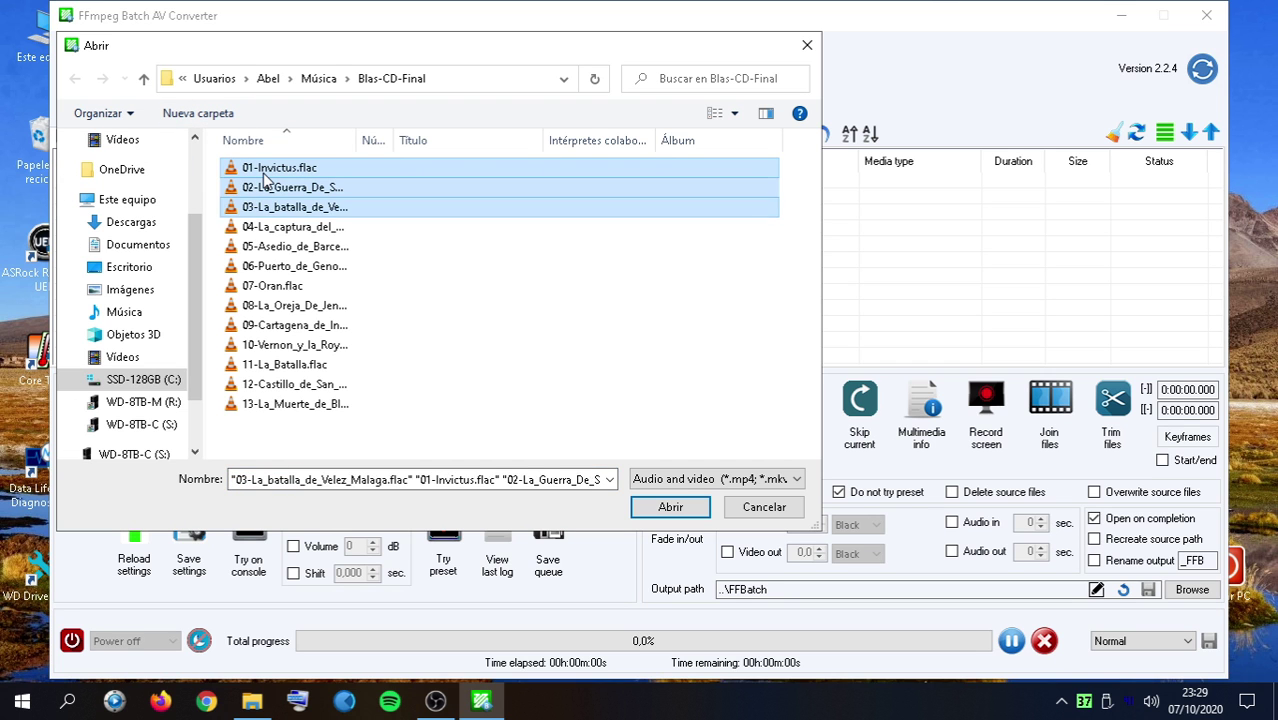
key("shift+Down")
key("shift+Down")
key("shift+Down")
key("Return")
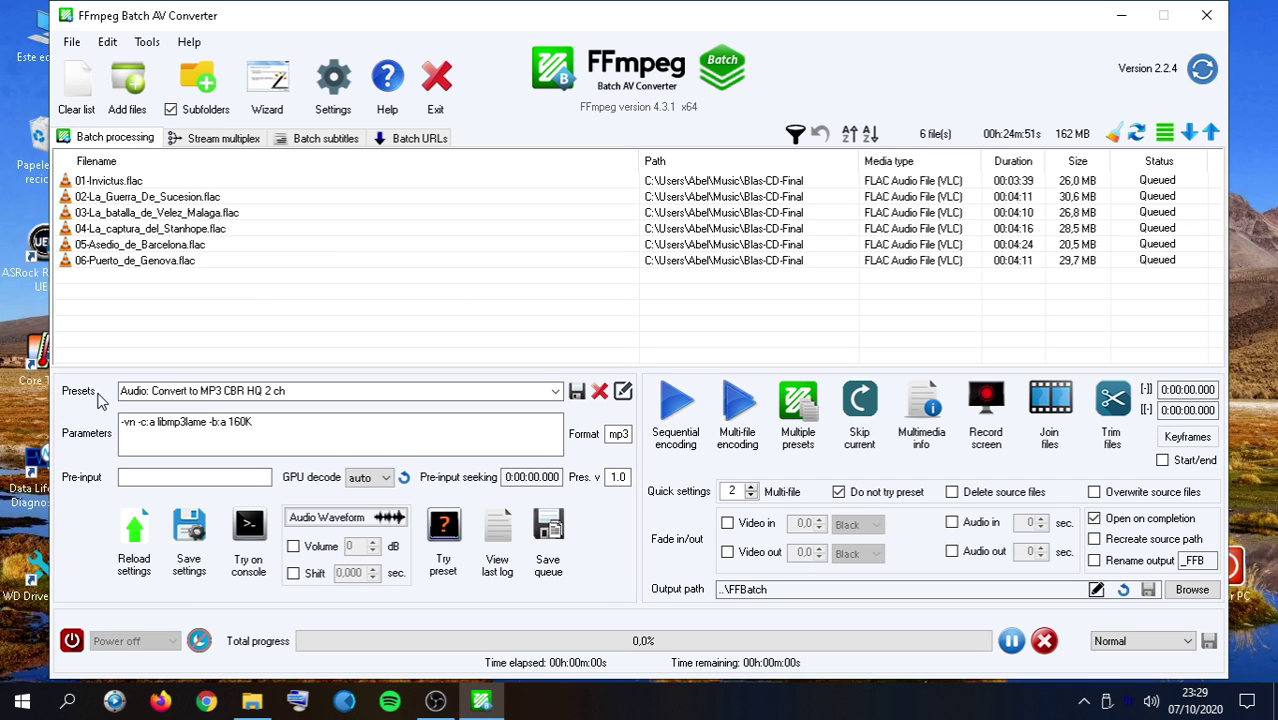
Reapply the MP3 CBR HQ 2 ch preset, giving parameters -vn -c:a libmp3lame -b:a 224K -ac 2
left_click(290, 441)
left_click_drag(274, 428, 104, 421)
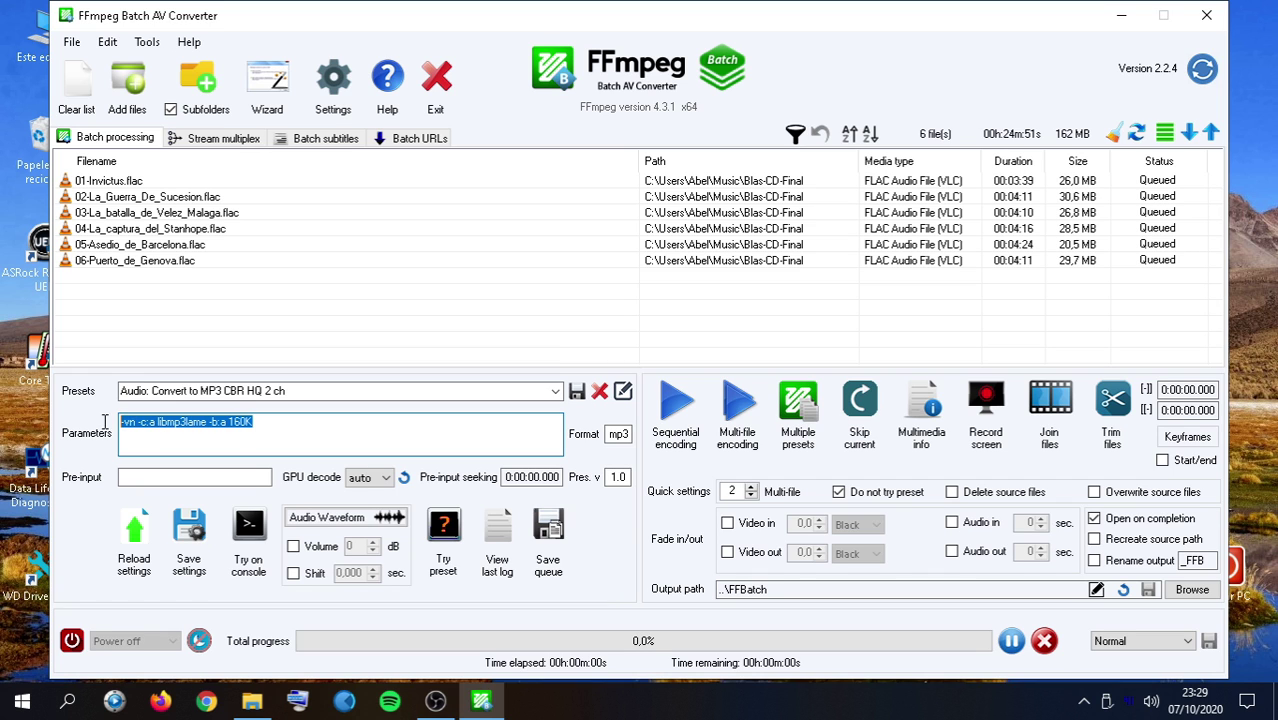
left_click(427, 390)
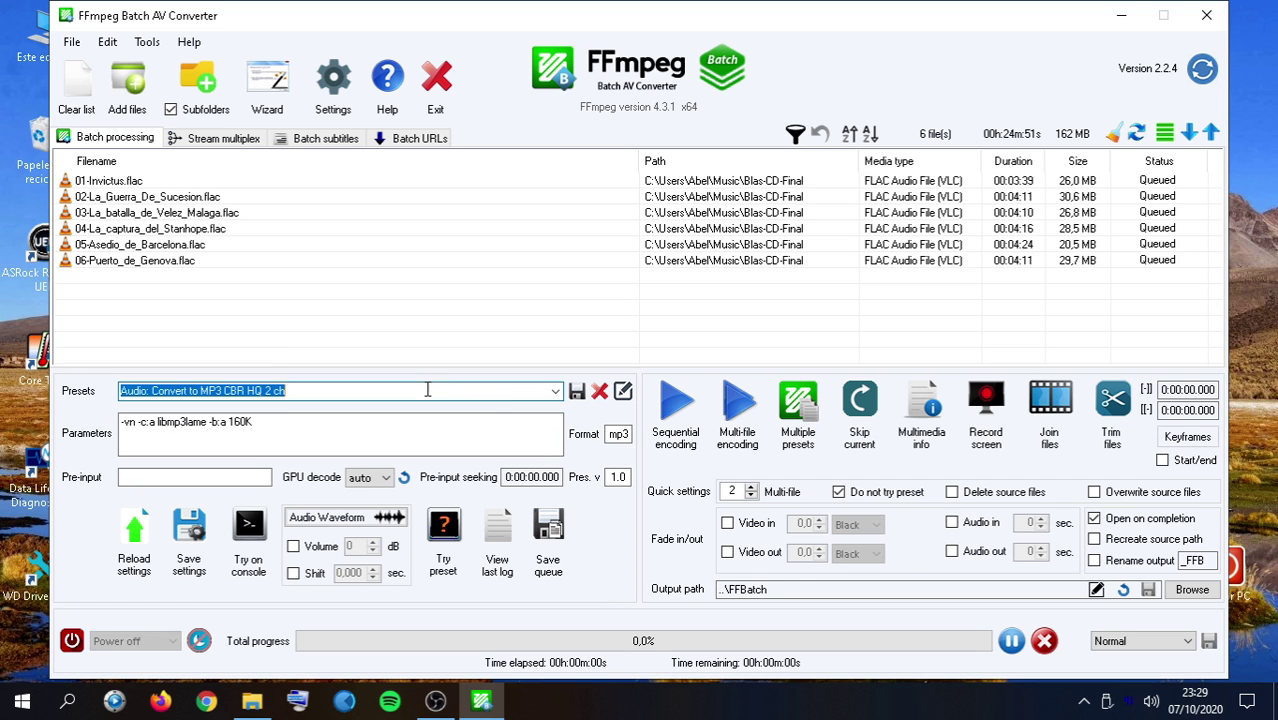
left_click(555, 391)
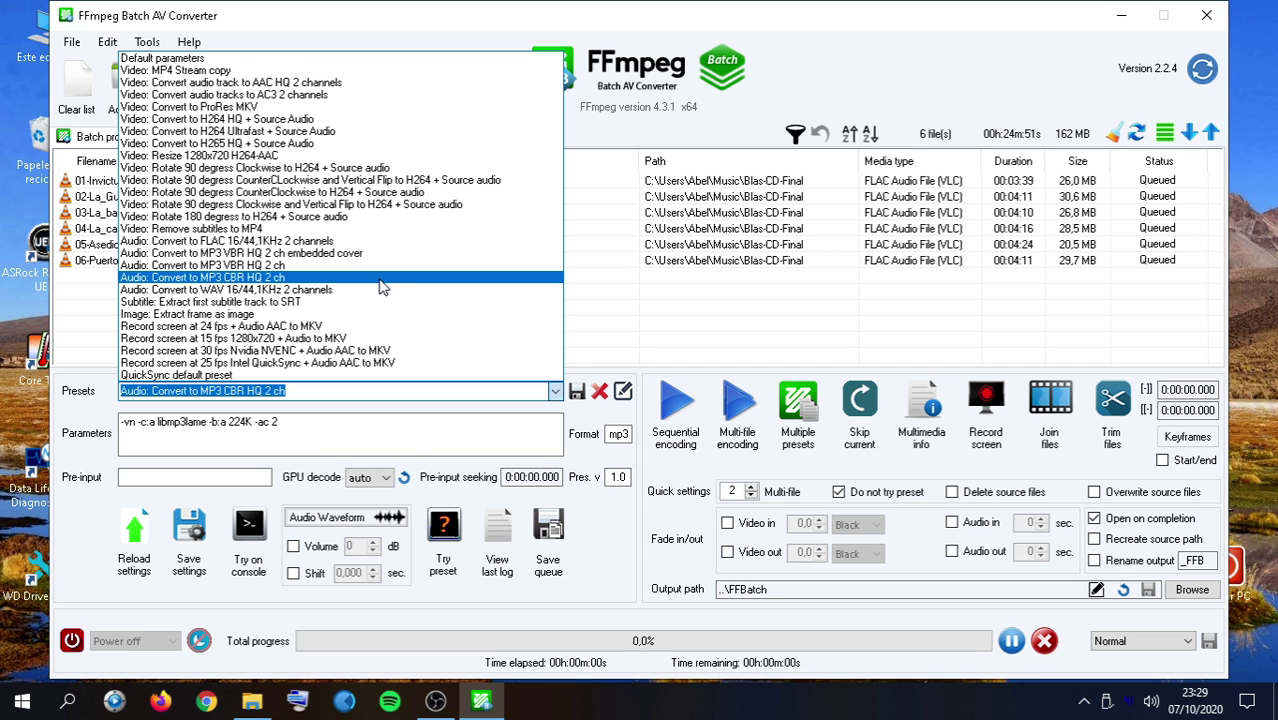
left_click(619, 443)
left_click(620, 445)
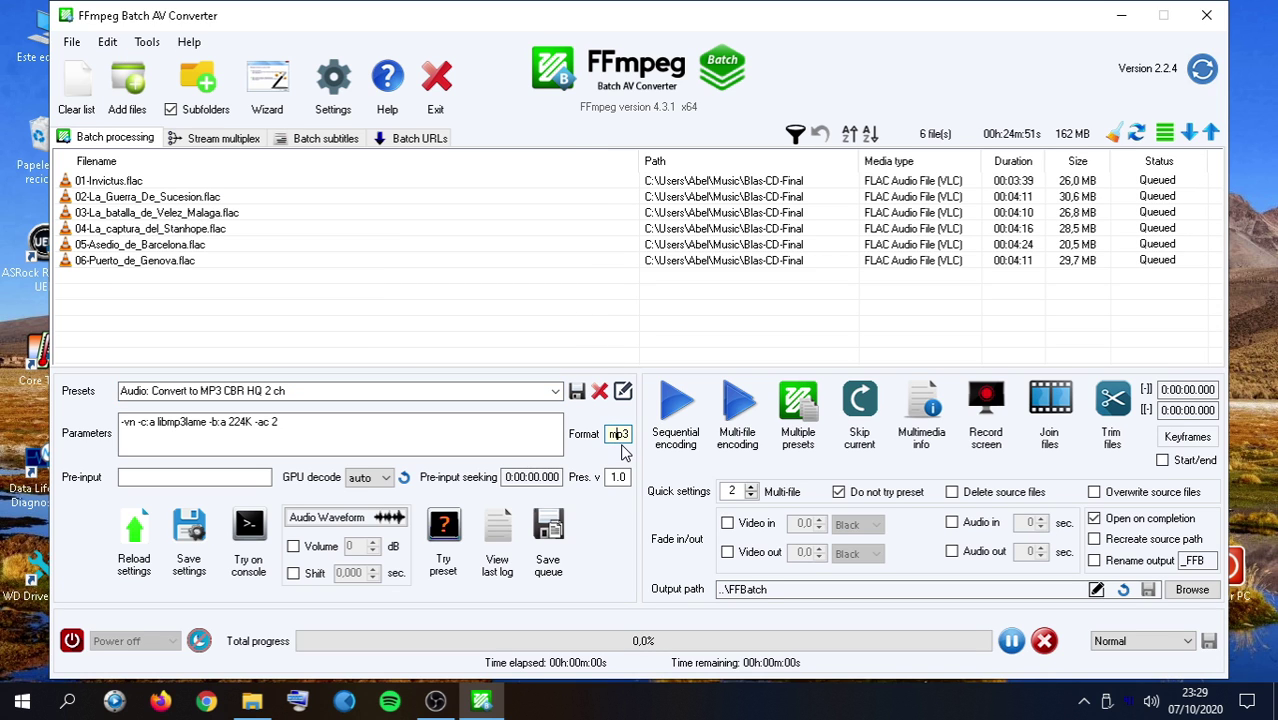
In the presets editor, add a new blank preset below the existing entries
left_click(623, 392)
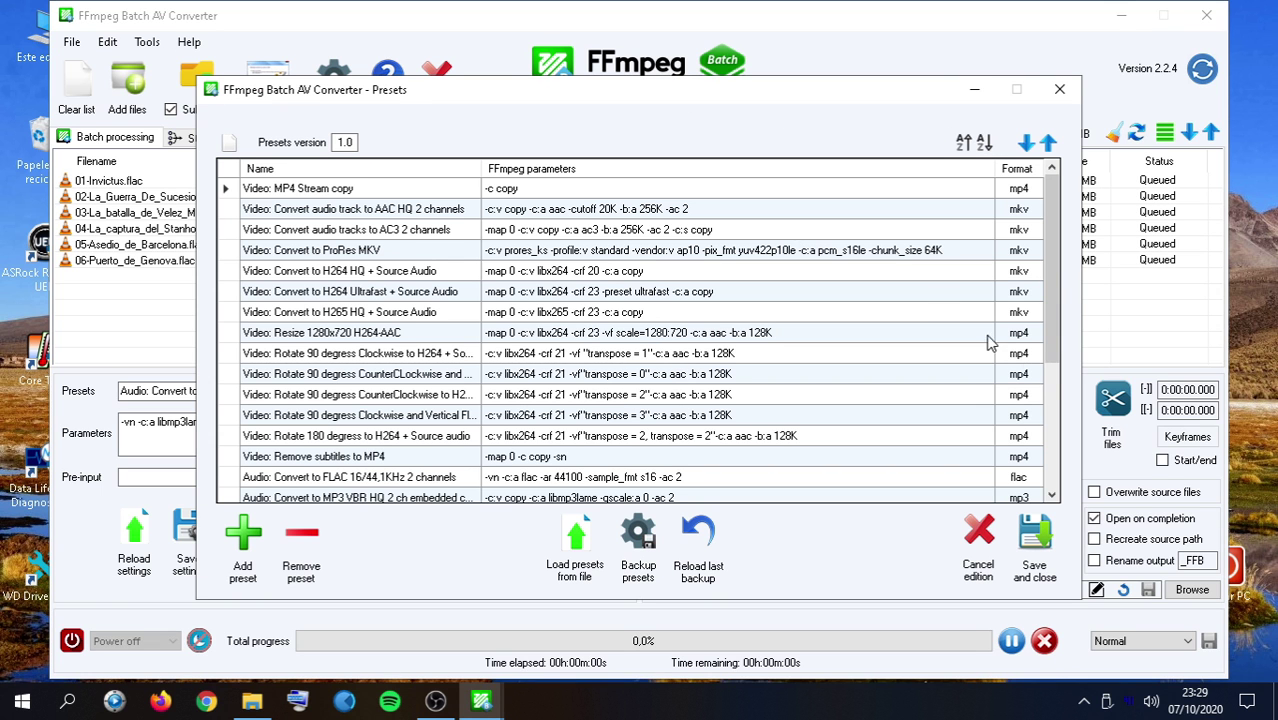
left_click_drag(1053, 357, 1053, 483)
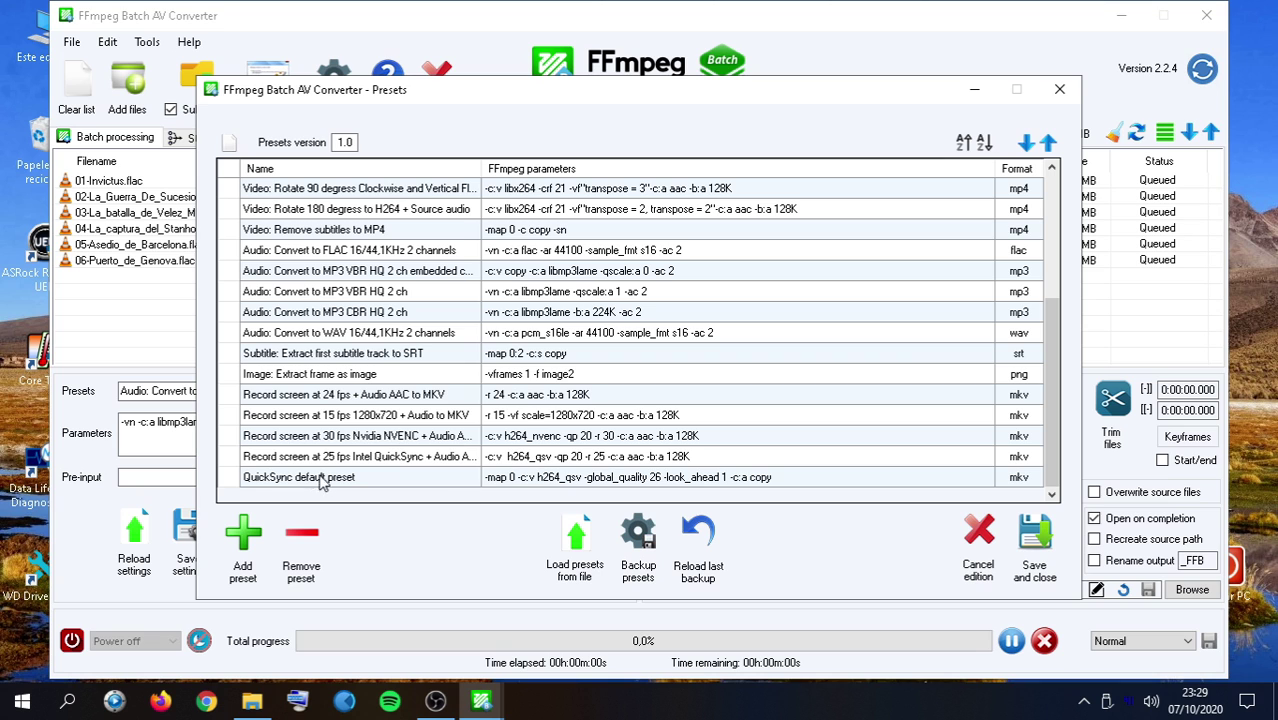
left_click(270, 376)
left_click(242, 540)
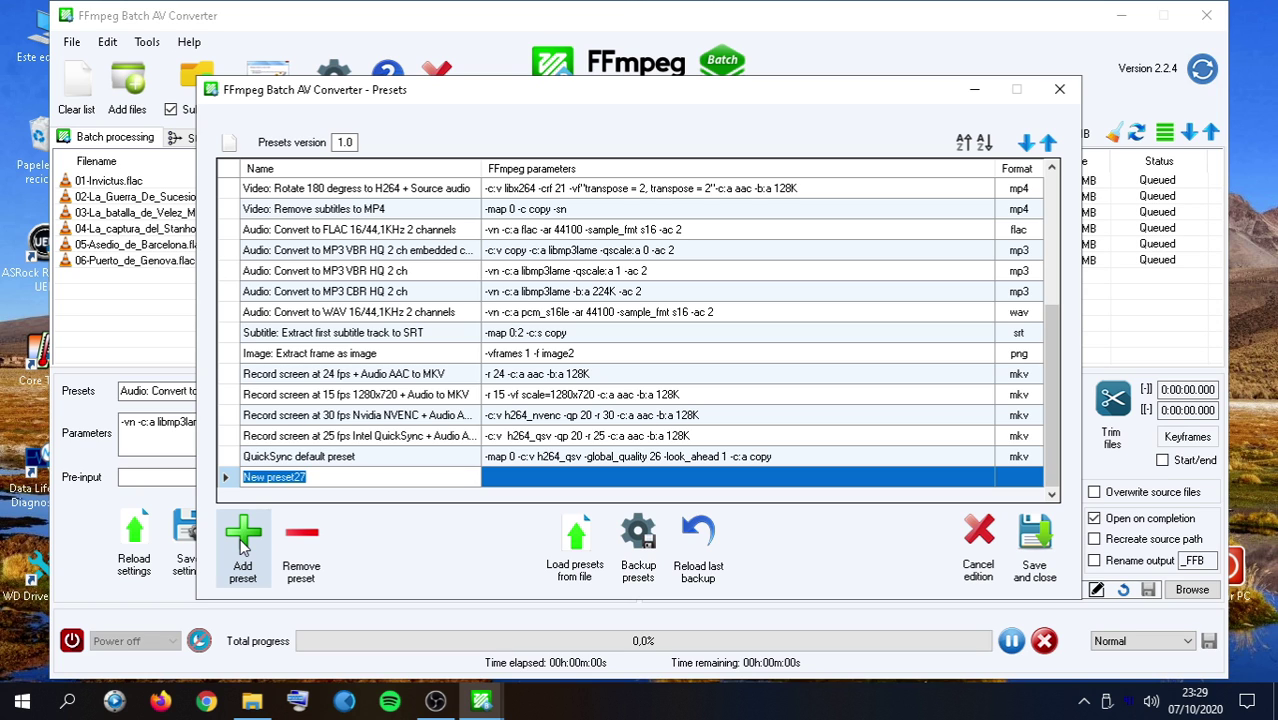
Name the new preset Preset_flac with parameters -c:a flac and format flac
type("Preset")
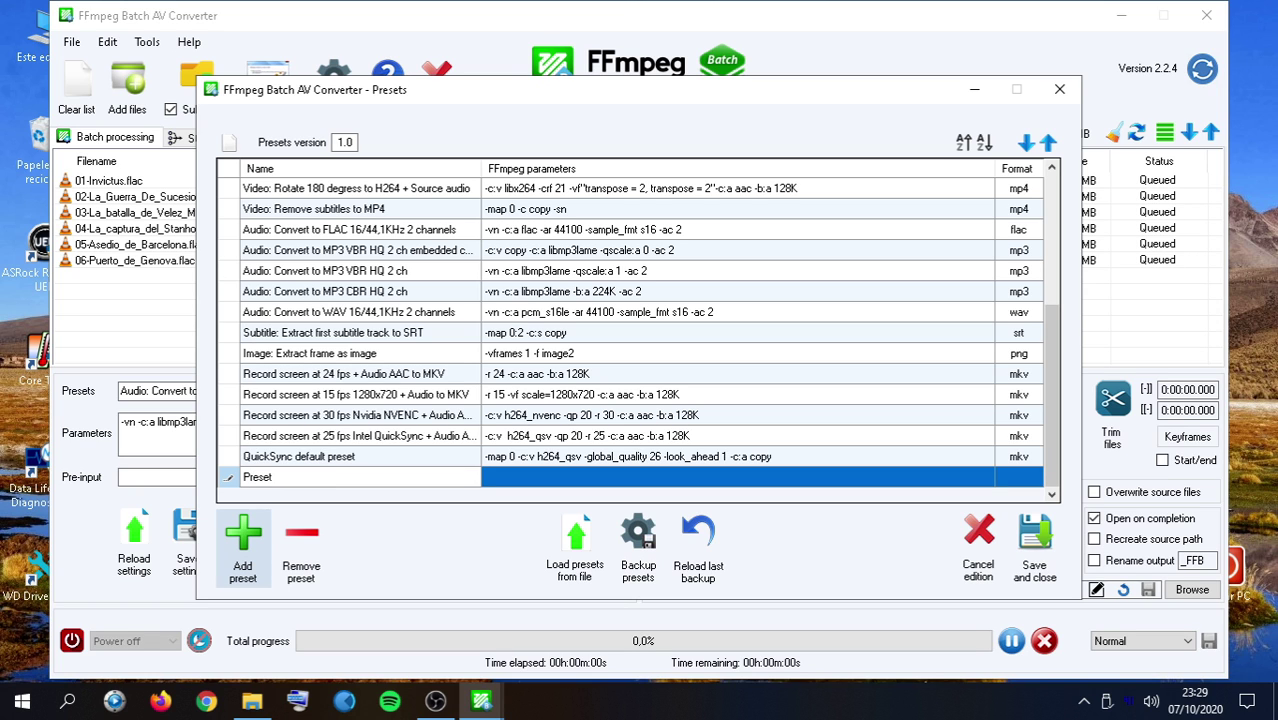
type("_flac")
left_click(533, 473)
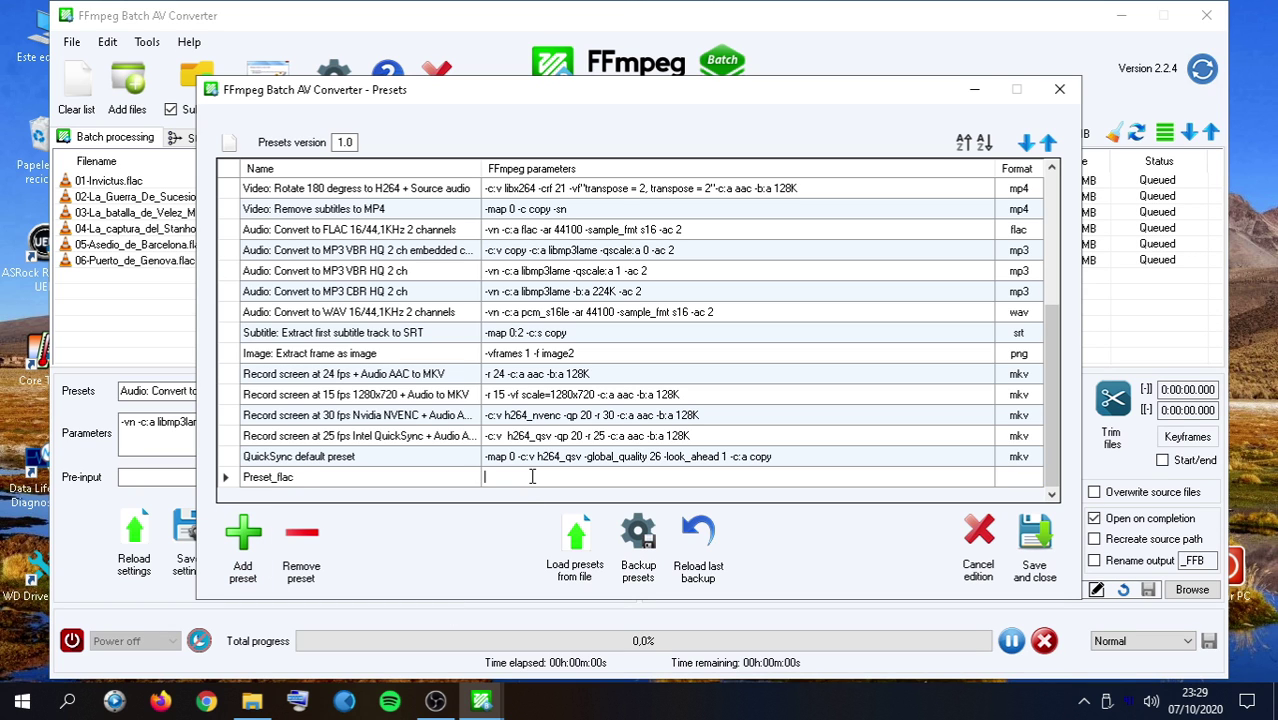
type("-c:a flac")
left_click(1010, 479)
left_click(1010, 479)
type("flac")
Save the presets, apply Preset_flac, and save its parameters as the default settings
left_click(1036, 538)
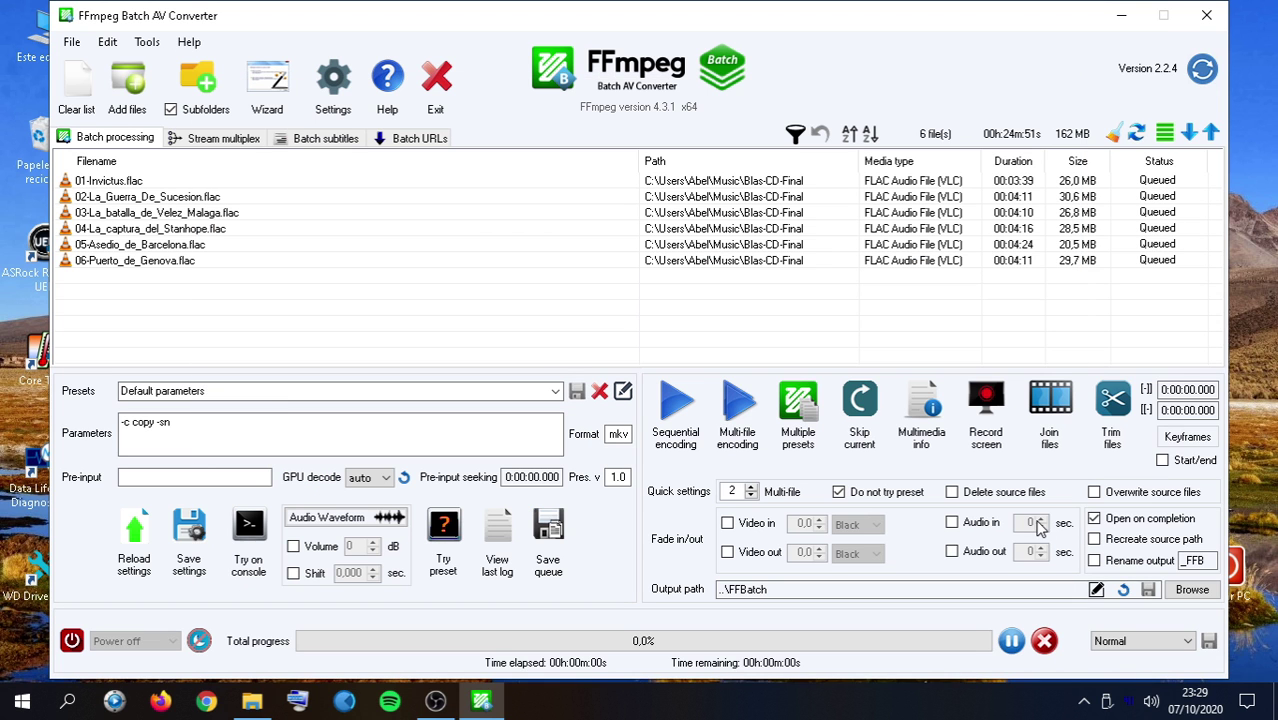
left_click(556, 391)
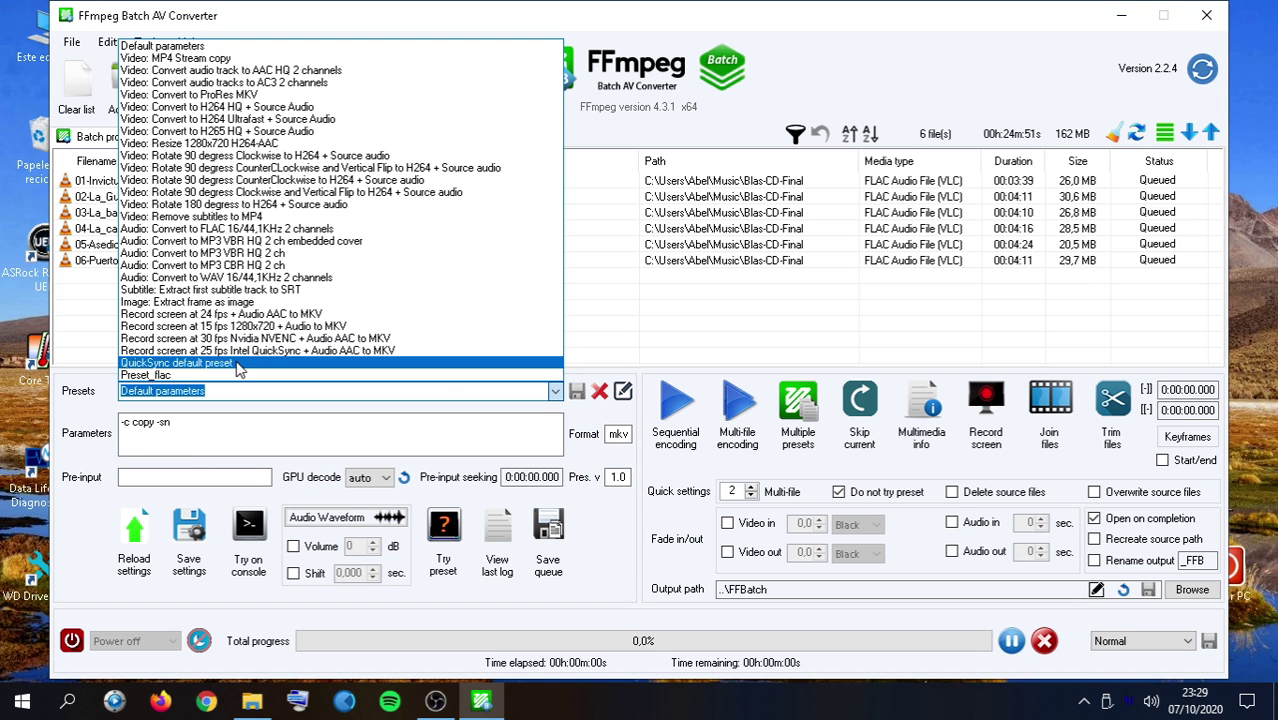
left_click(240, 370)
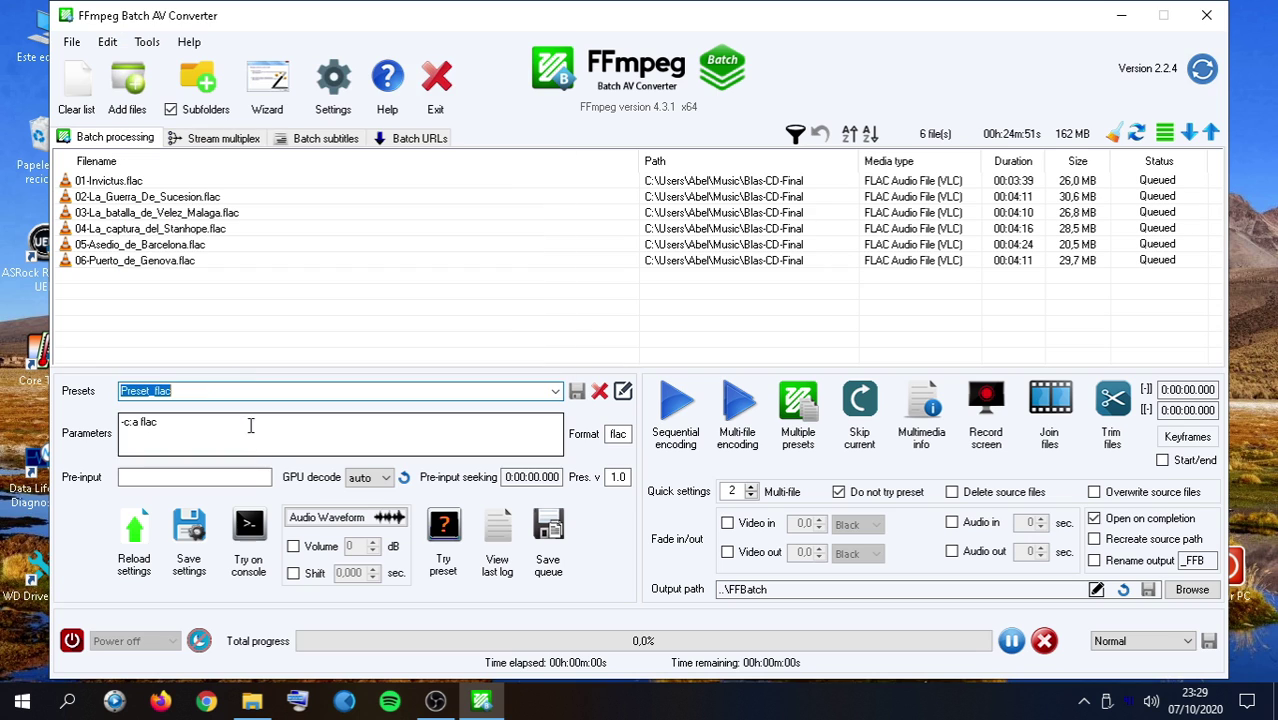
left_click(307, 422)
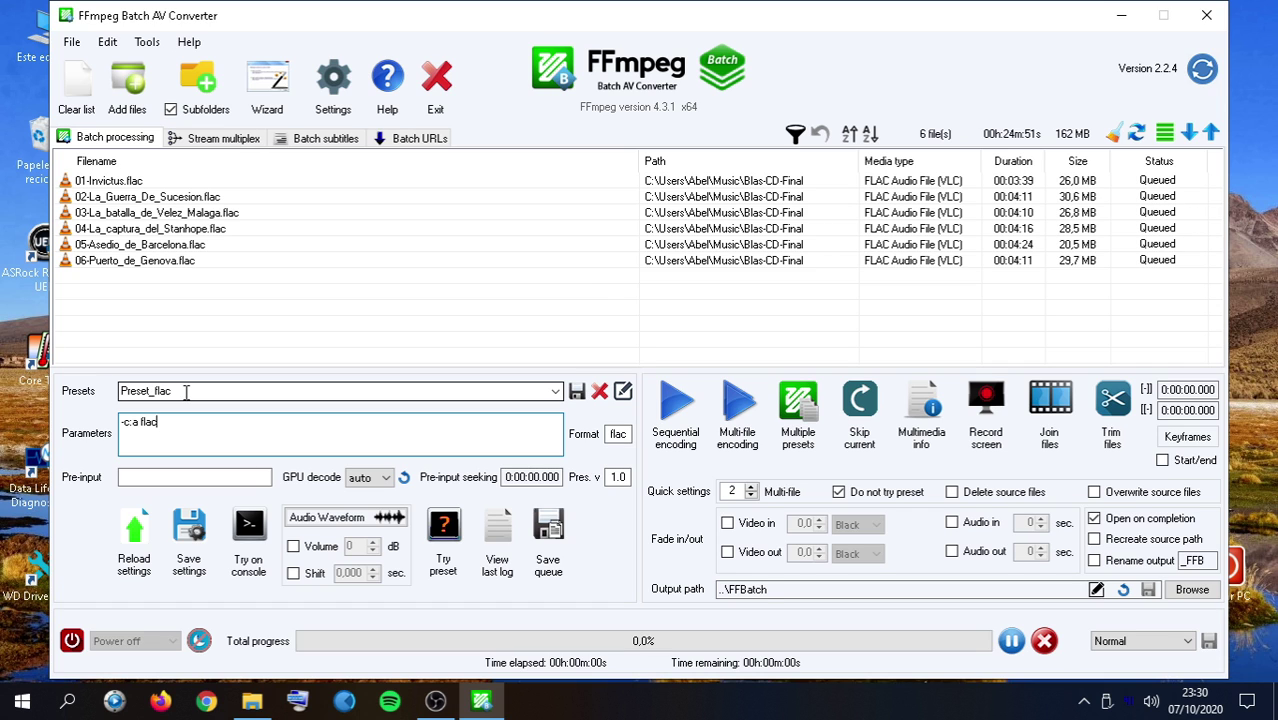
left_click(200, 535)
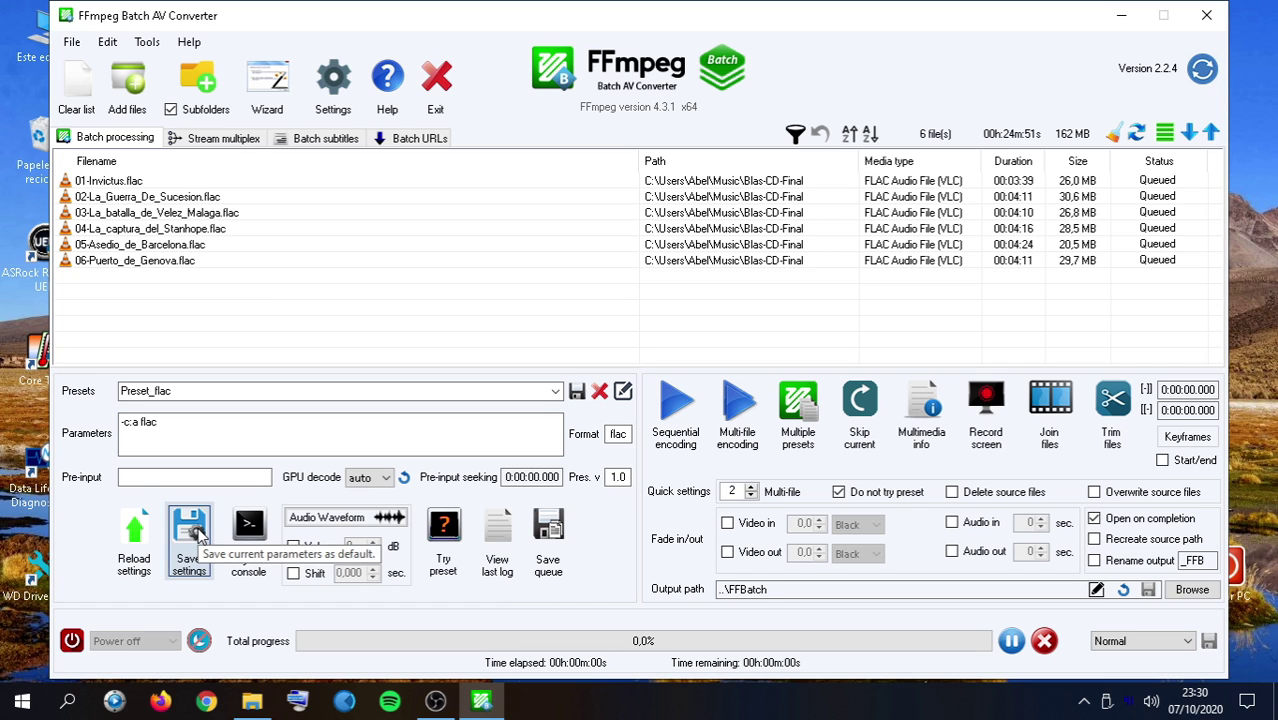
Try the MP3 VBR and CBR HQ 2 ch presets, then reload the saved -c:a flac defaults
left_click(557, 395)
left_click(276, 245)
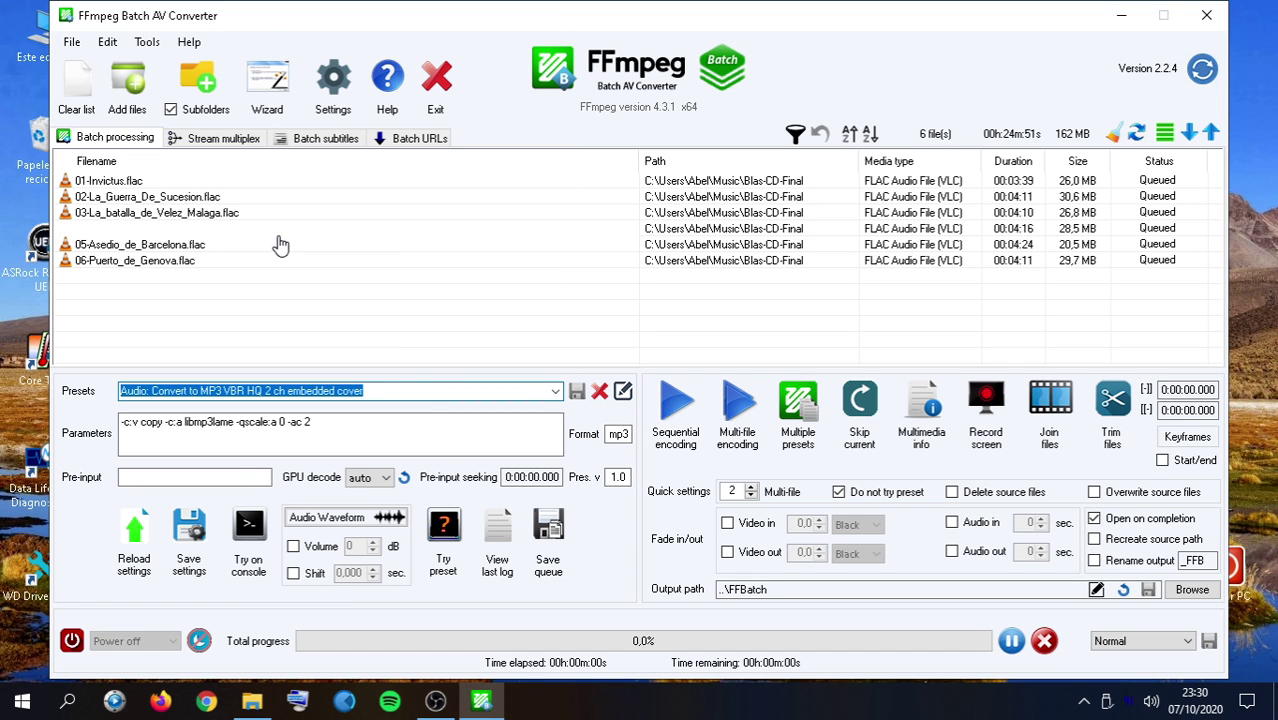
key("Up")
key("Up")
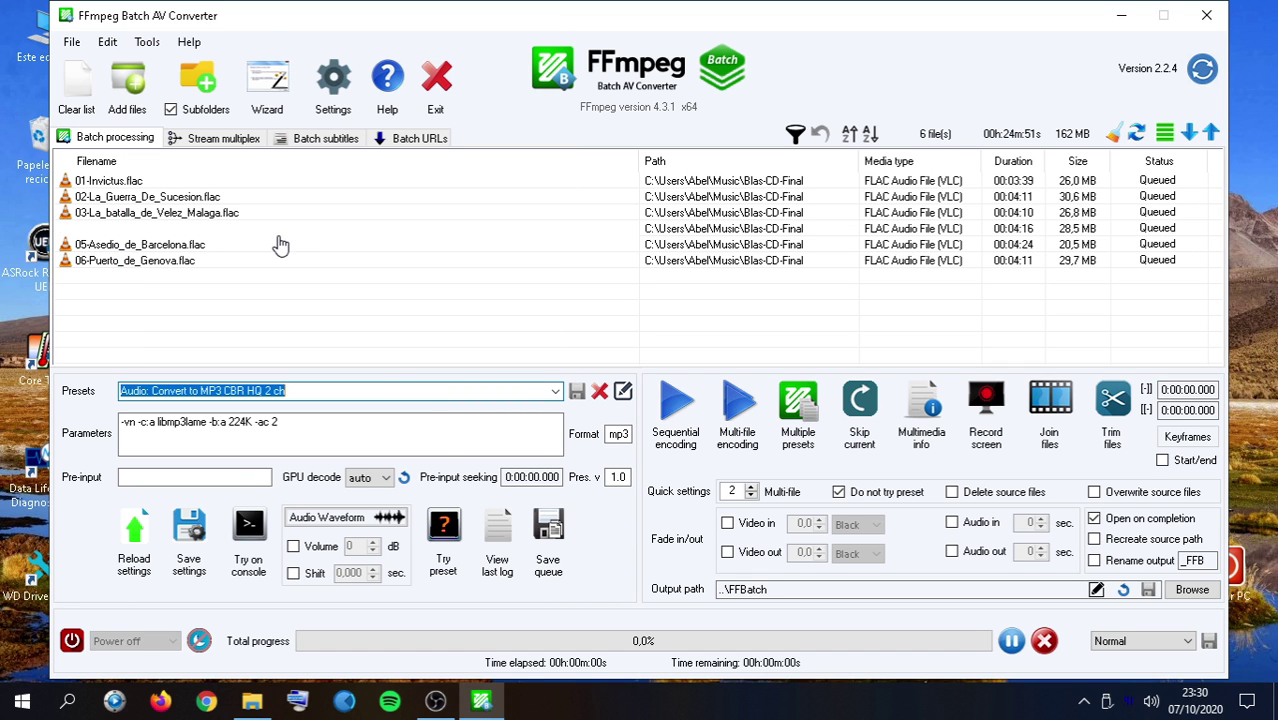
left_click(138, 532)
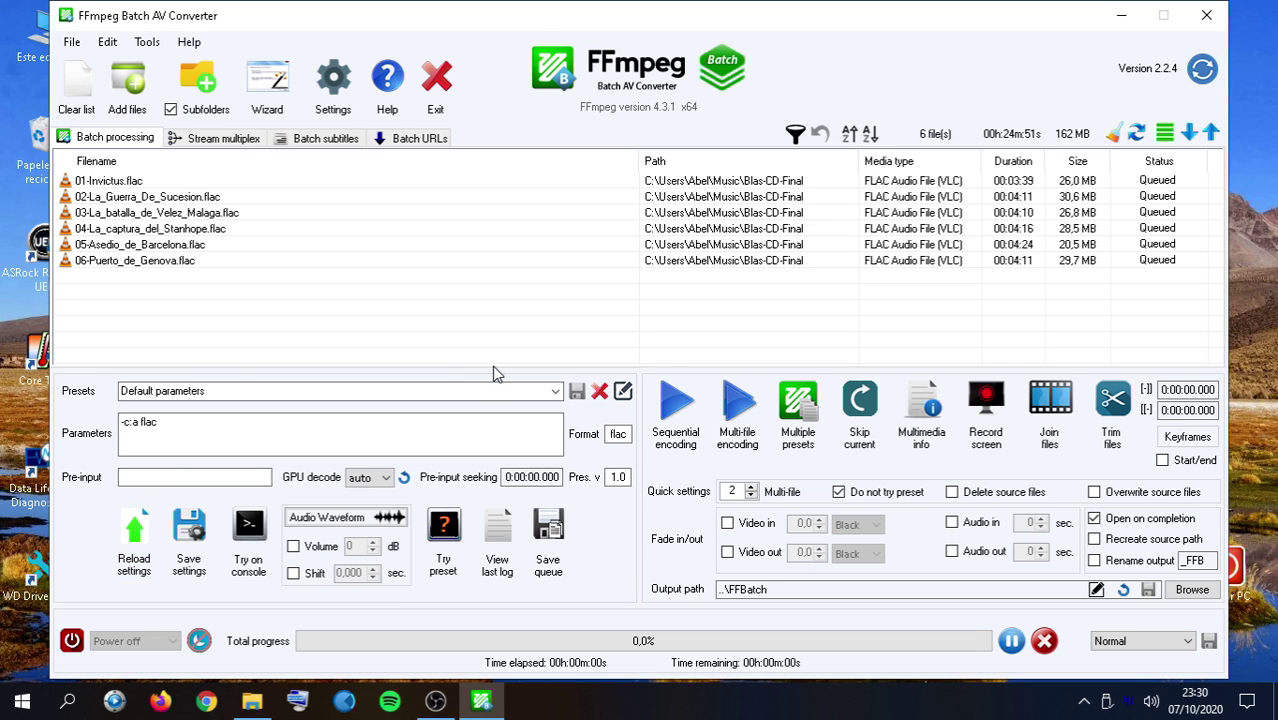
Test the current -c:a flac parameters on 02-La_Guerra_De_Sucesion.flac
left_click(214, 200)
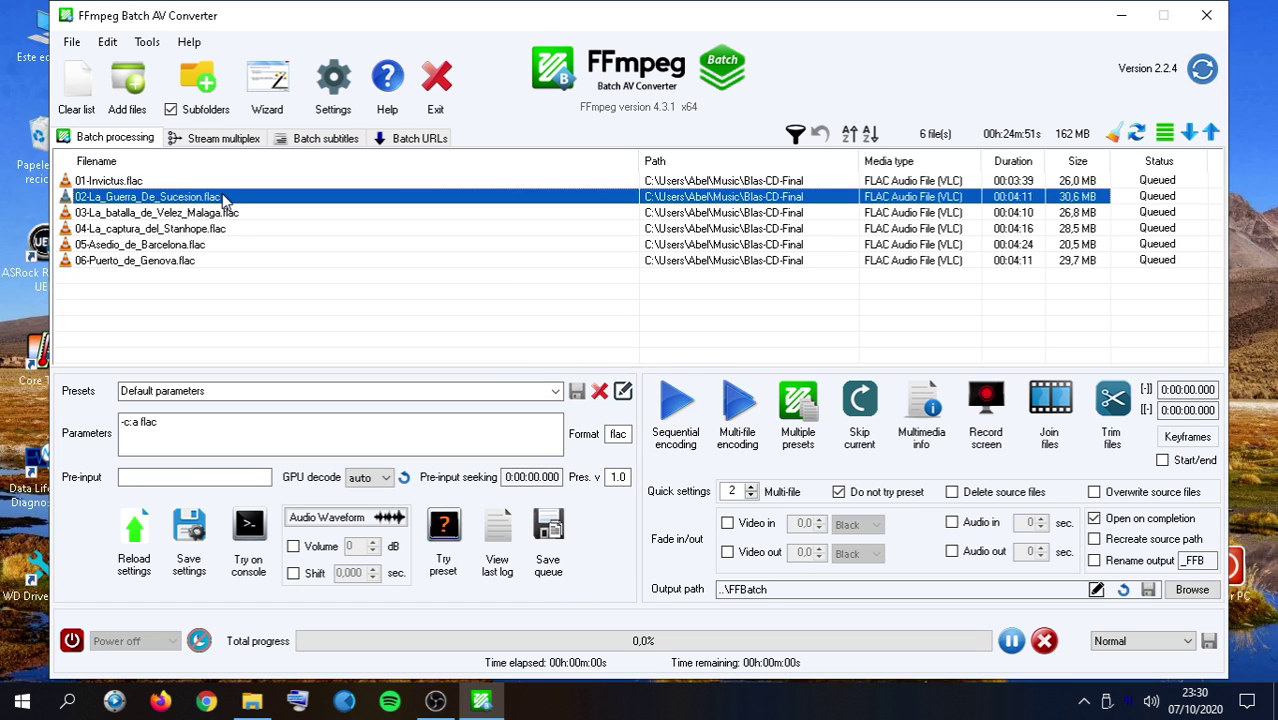
left_click(202, 438)
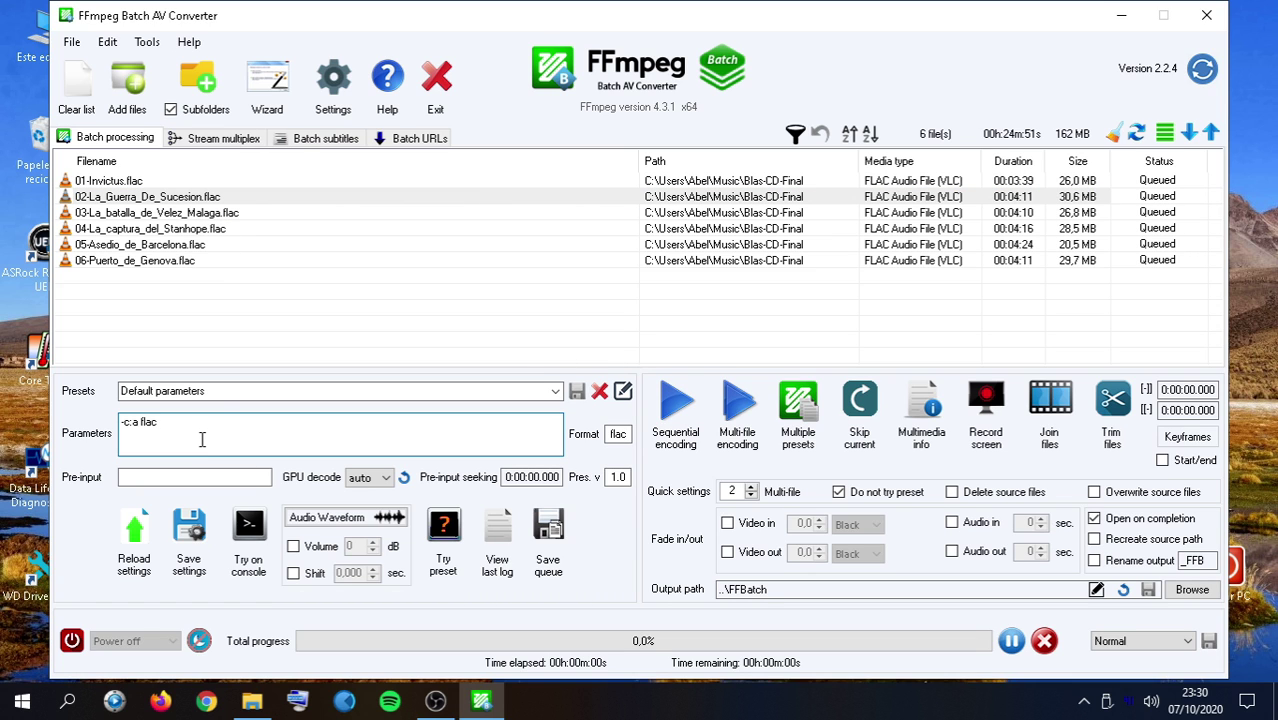
left_click(443, 528)
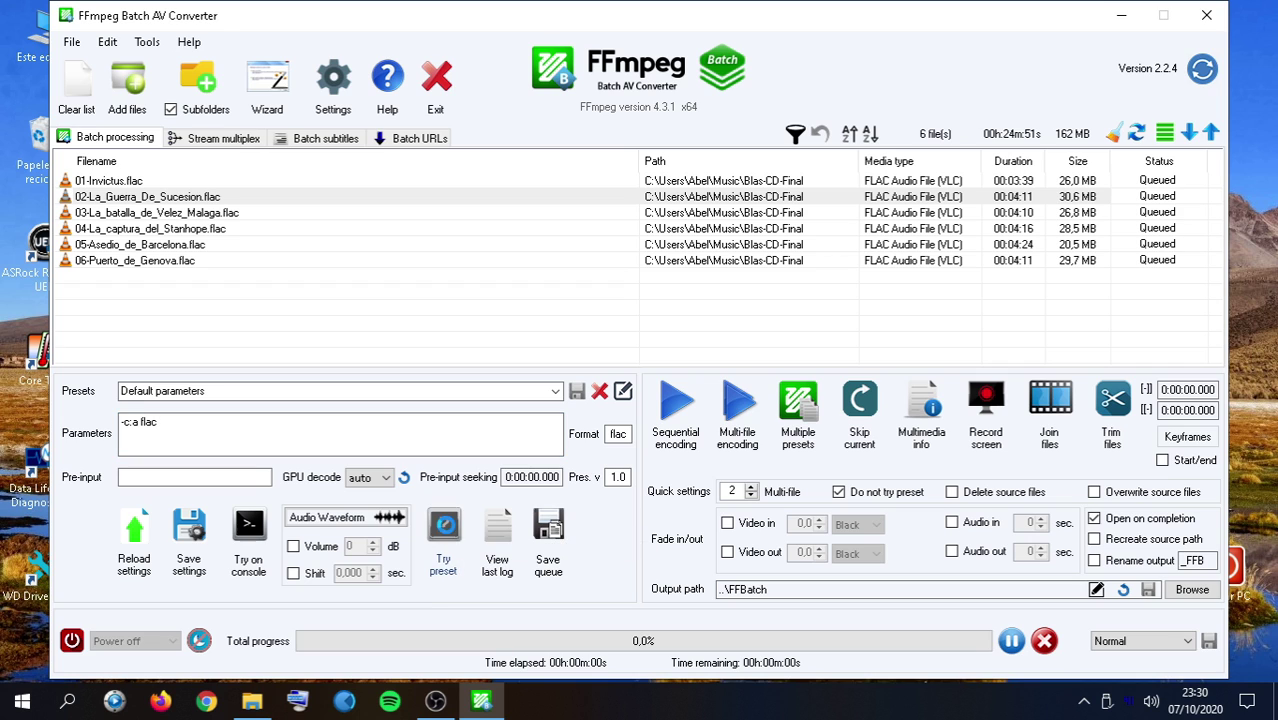
Trial the parameters with an added -wrong option, see it fail, then reload -c:a flac defaults
left_click(260, 436)
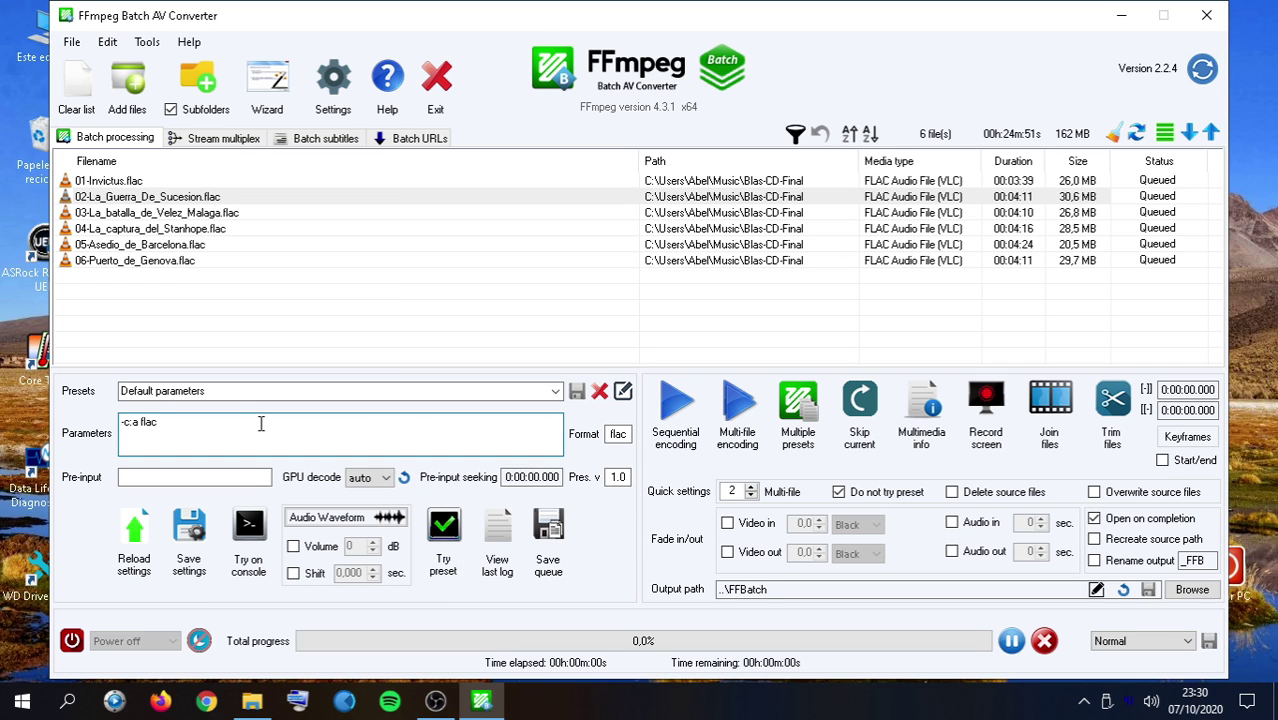
type("-wrong")
left_click(448, 533)
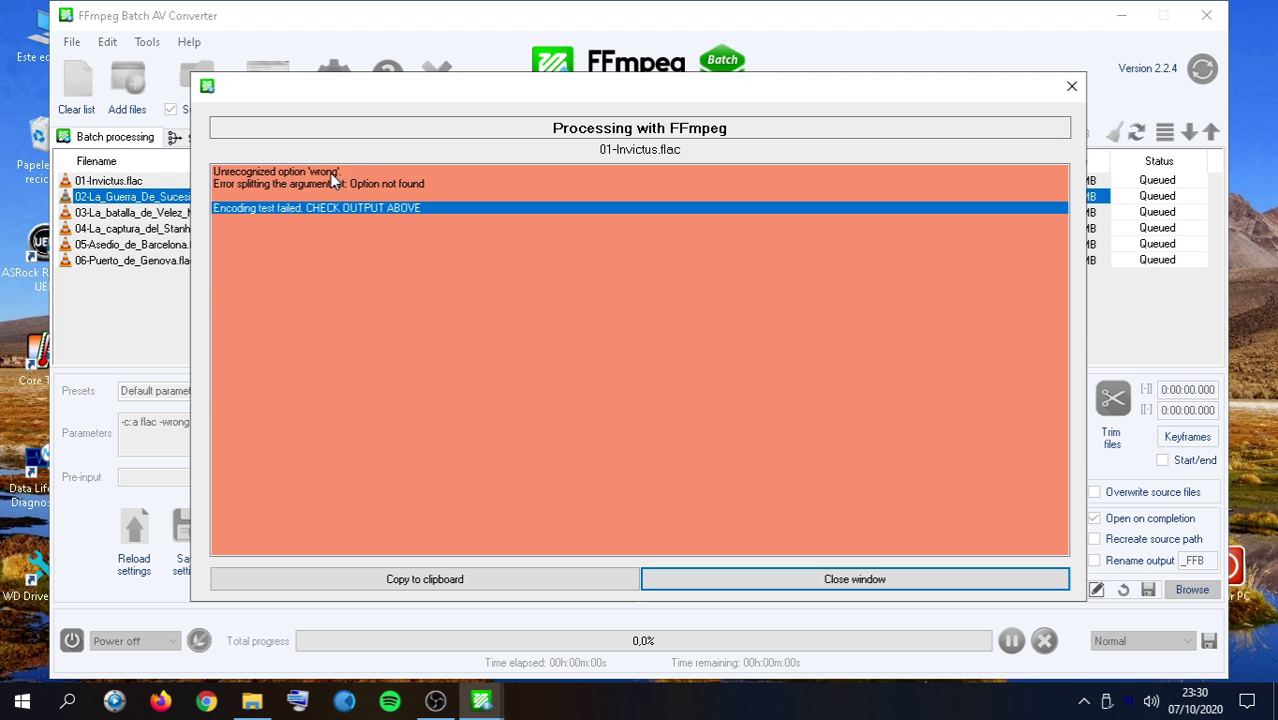
left_click(842, 577)
left_click(142, 541)
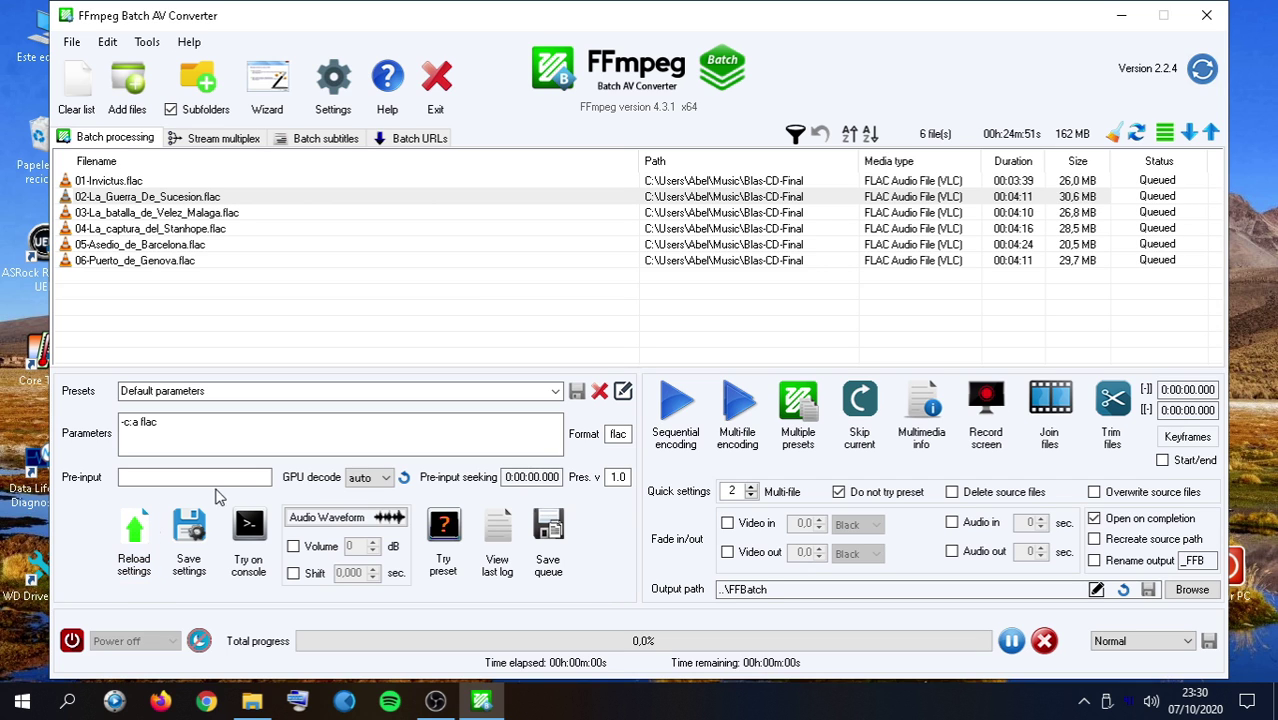
double_click(615, 433)
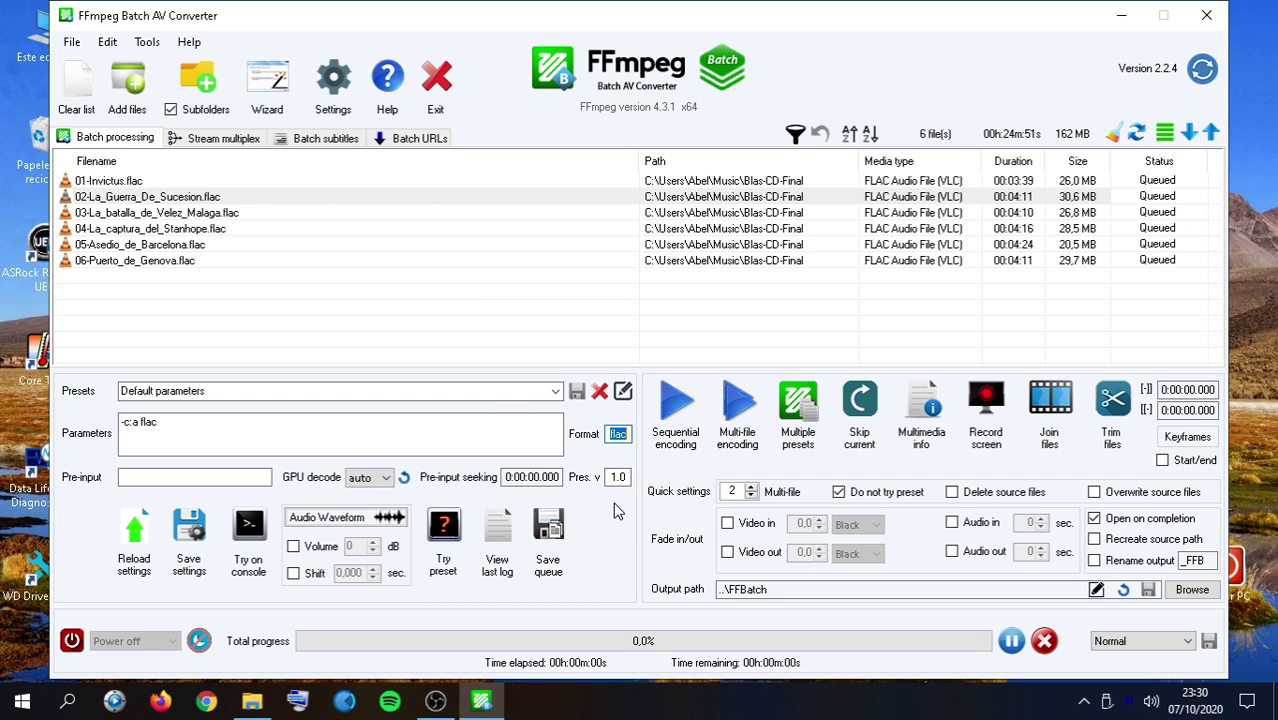
Read the last batch log, ff_batch.log, to the end and close it
left_click(498, 525)
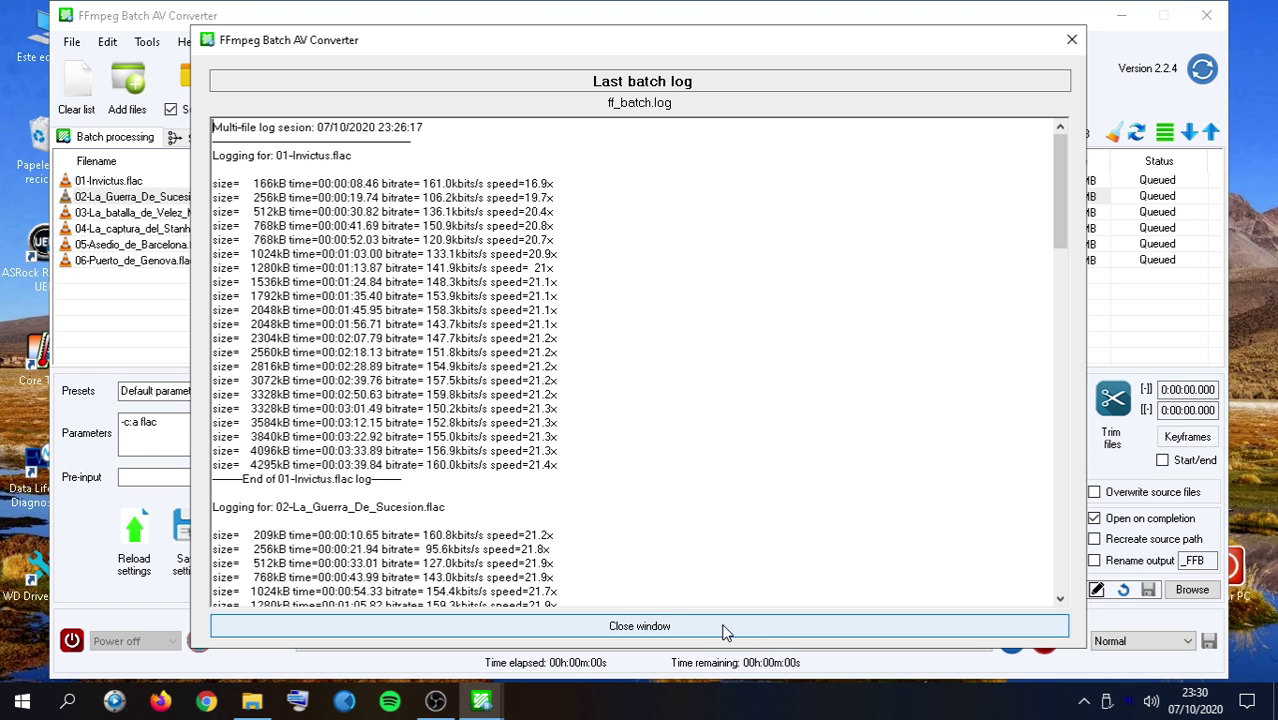
left_click_drag(1057, 215, 1050, 562)
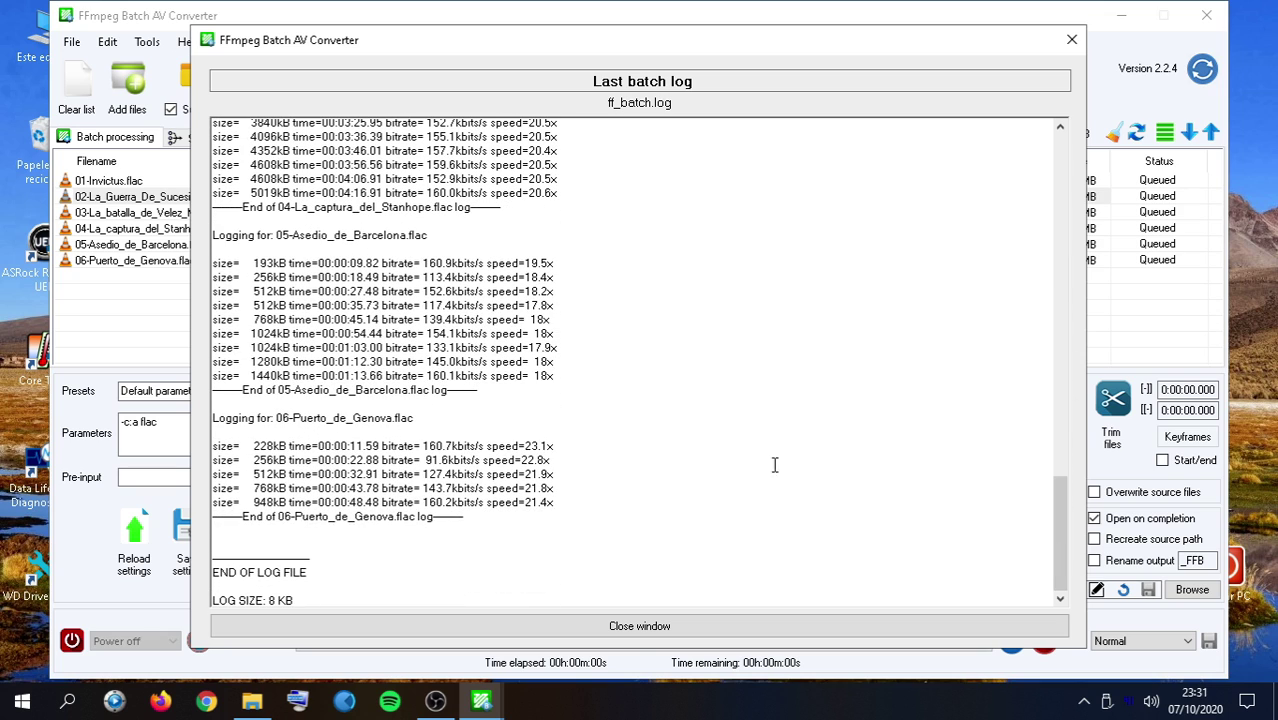
left_click(639, 626)
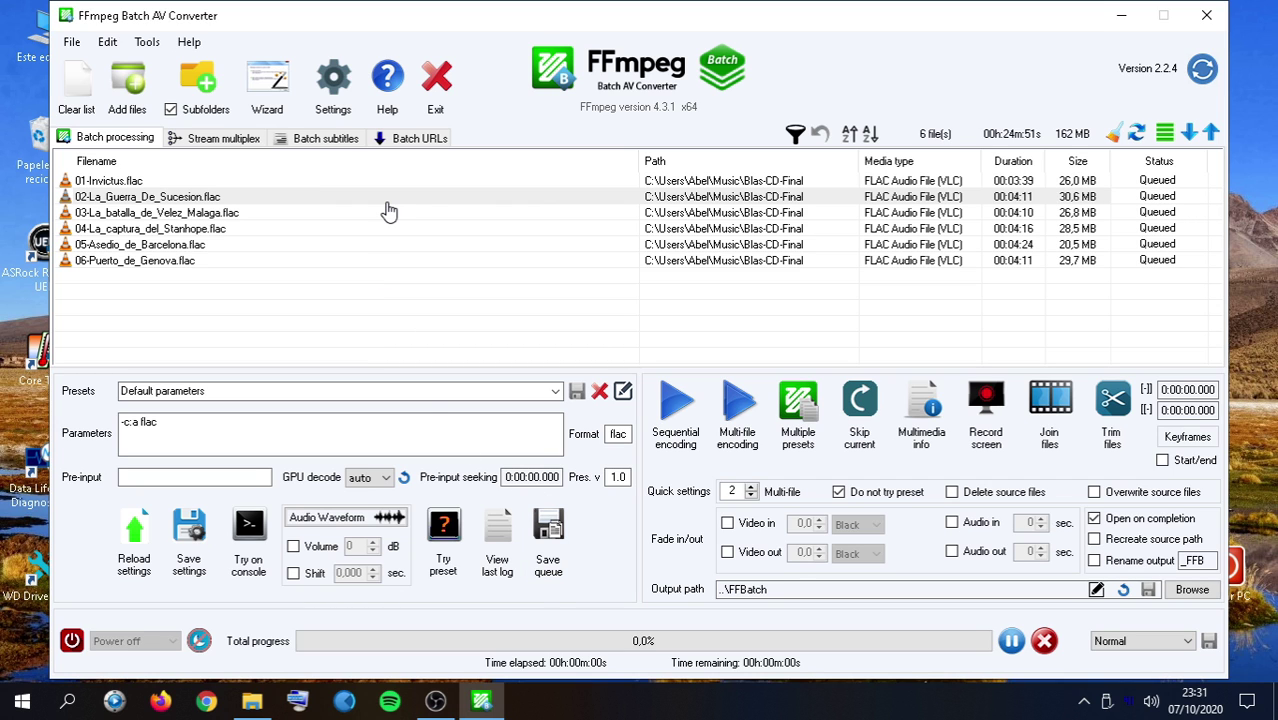
Save the current queue over test_queue.ffq in Blas-CD-Final
left_click(549, 528)
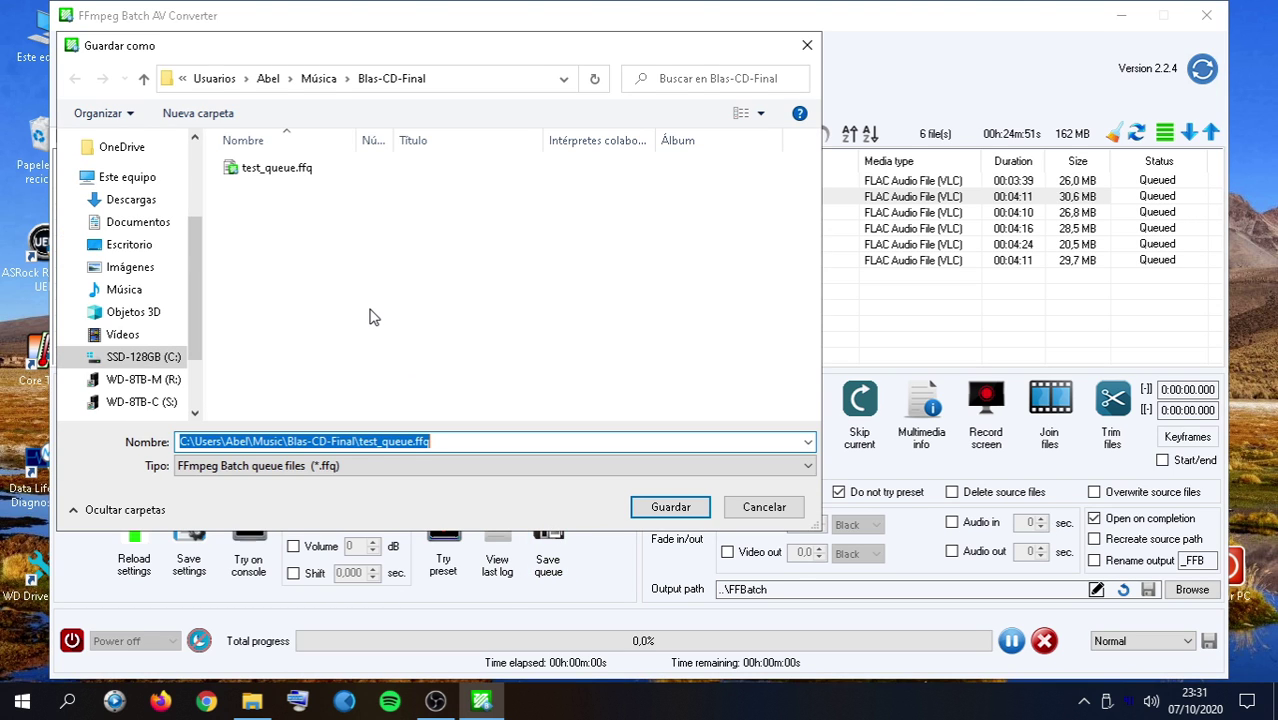
double_click(316, 168)
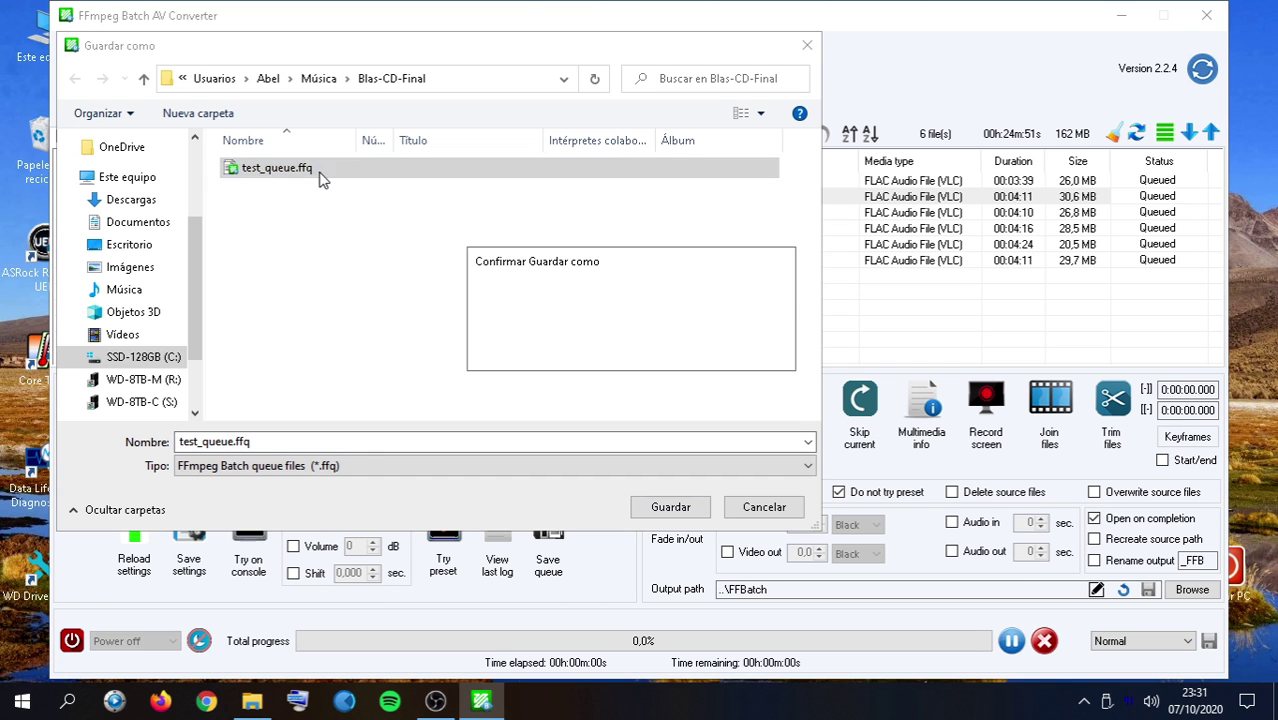
Confirm overwriting test_queue.ffq, clear the list, and reload the six tracks from test_queue.ffq
left_click(671, 348)
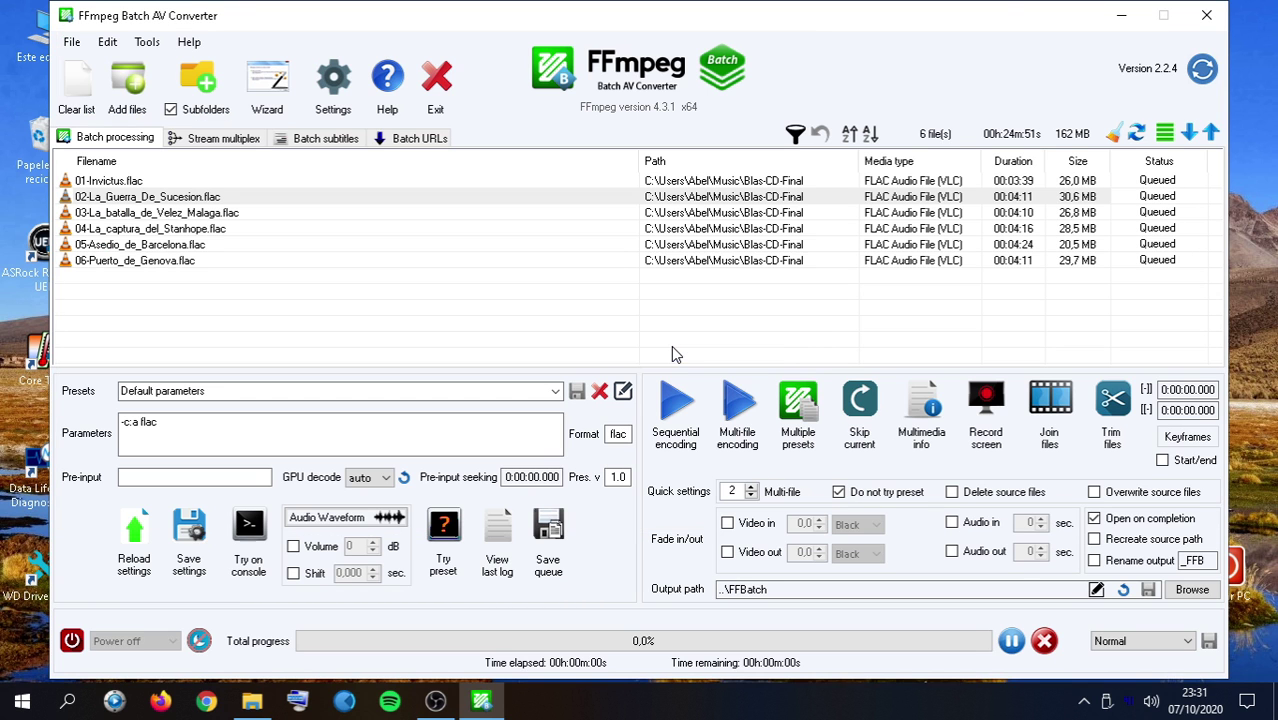
left_click(87, 90)
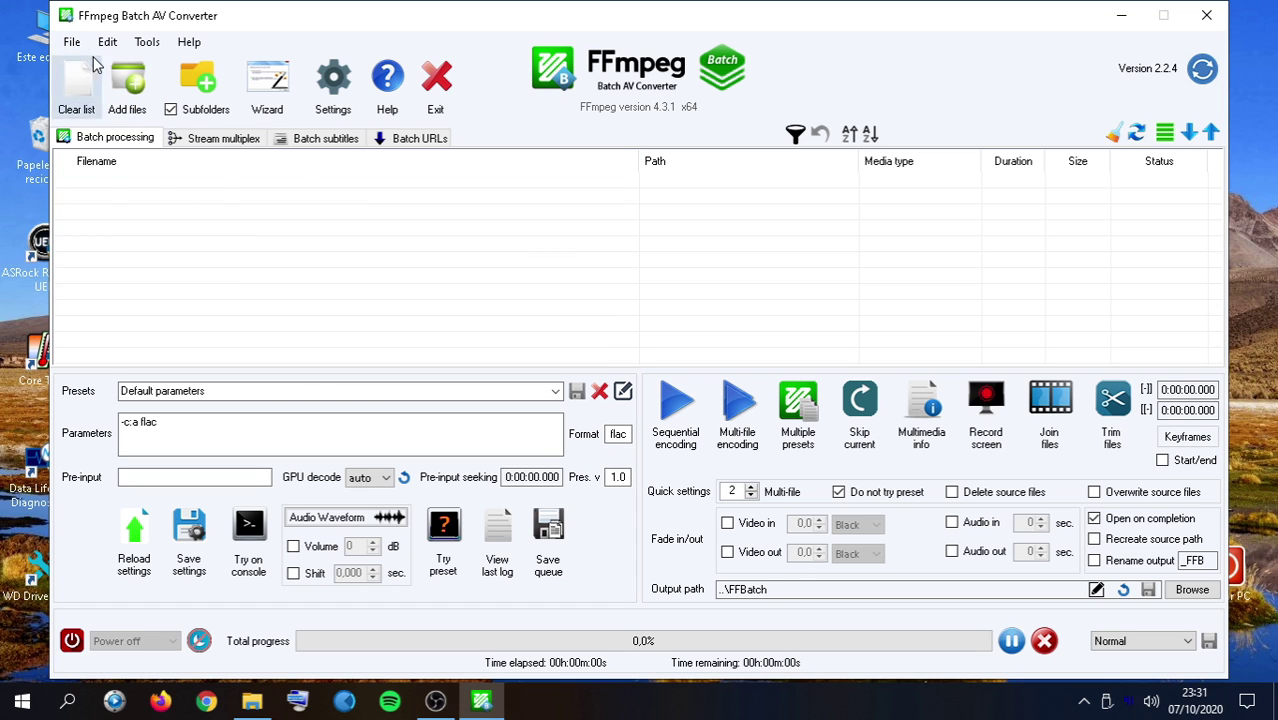
left_click(76, 48)
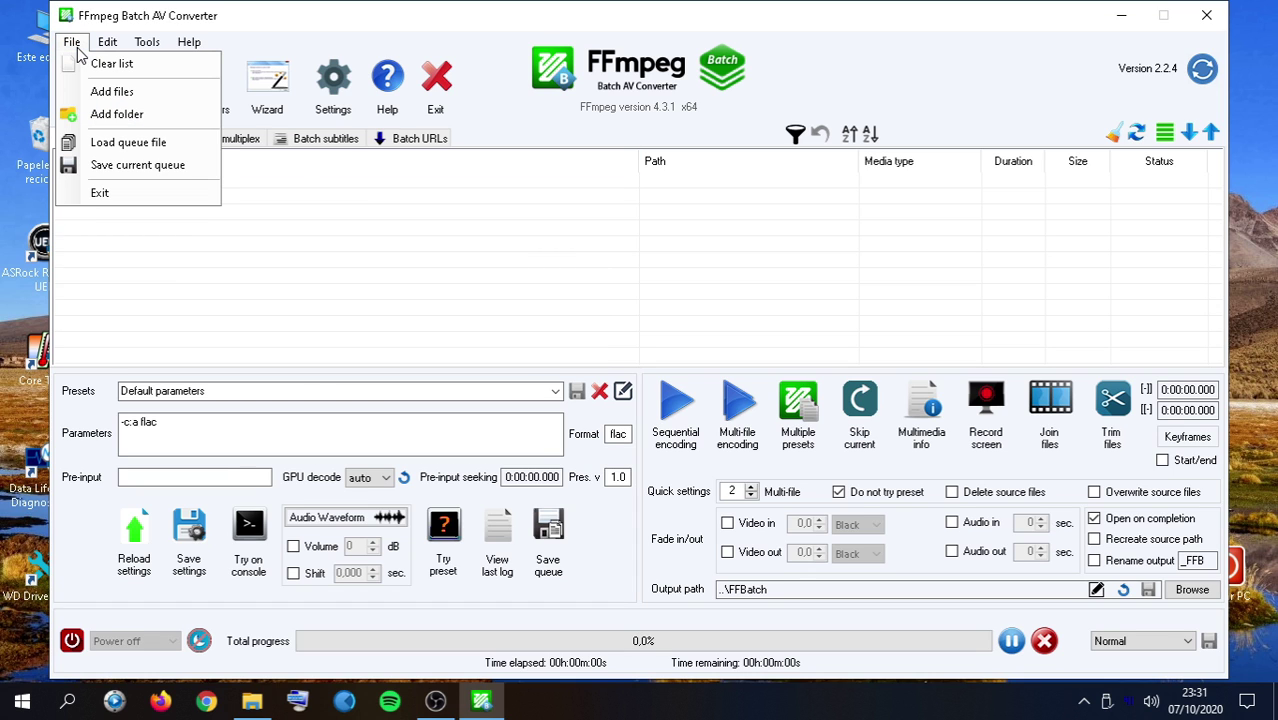
left_click(125, 142)
left_click(292, 172)
double_click(292, 172)
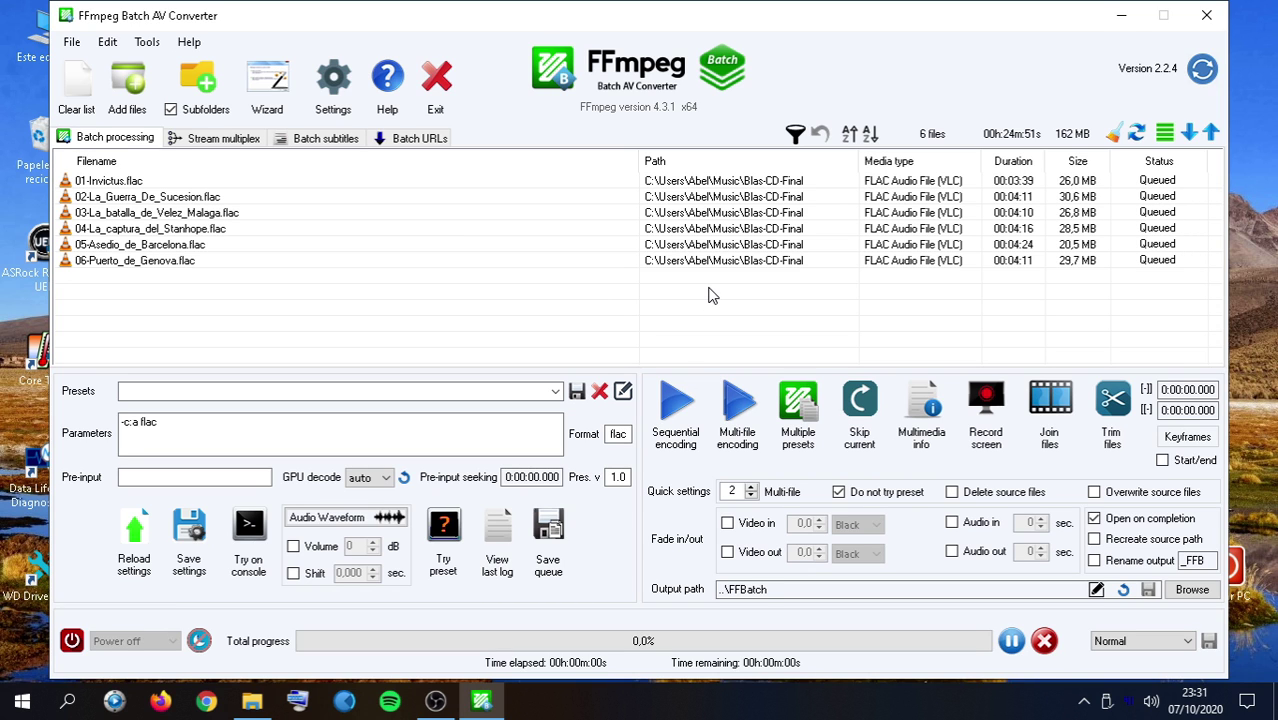
Start sequential encoding and abort it at 48.3% after tracks 01–03 succeed
left_click(676, 402)
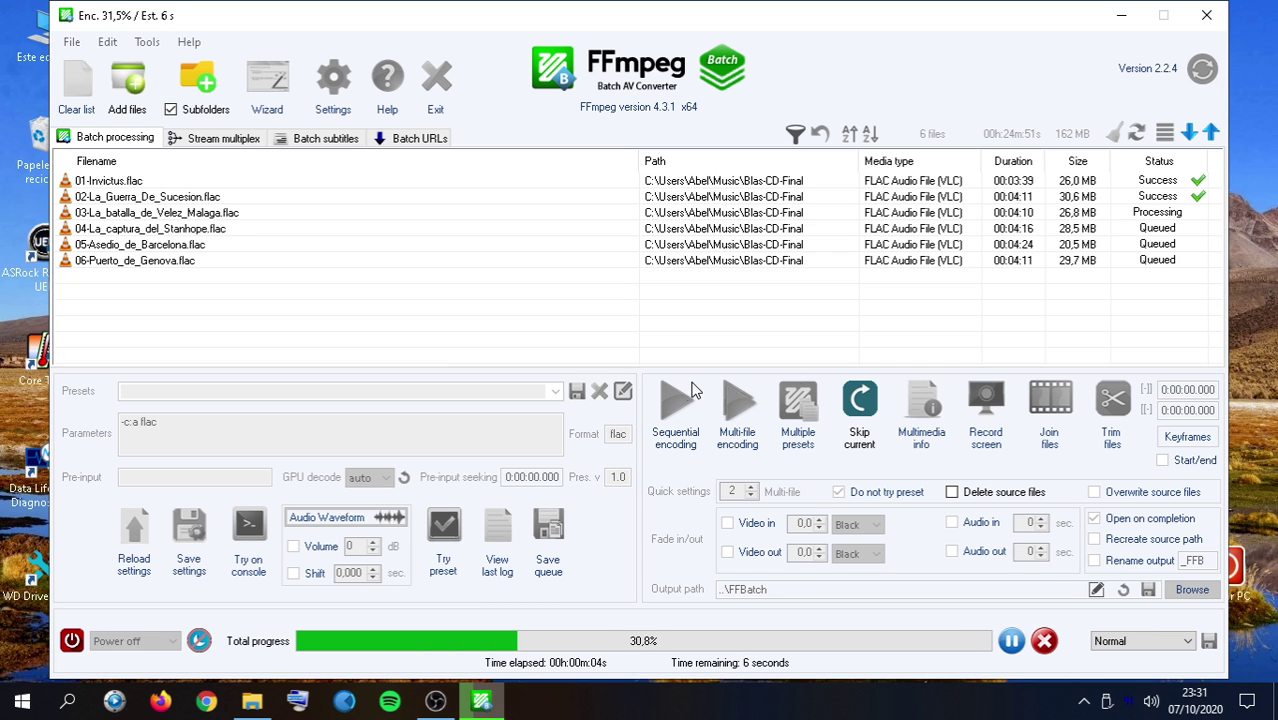
left_click(1043, 643)
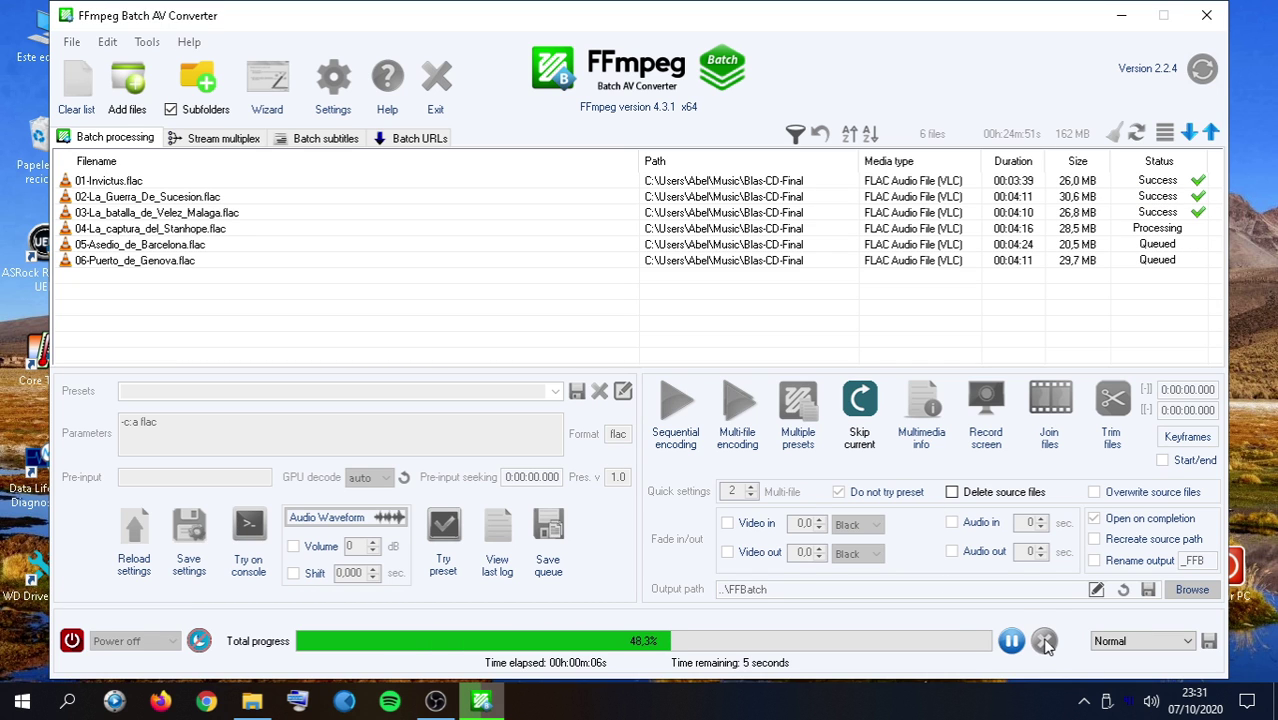
left_click(708, 420)
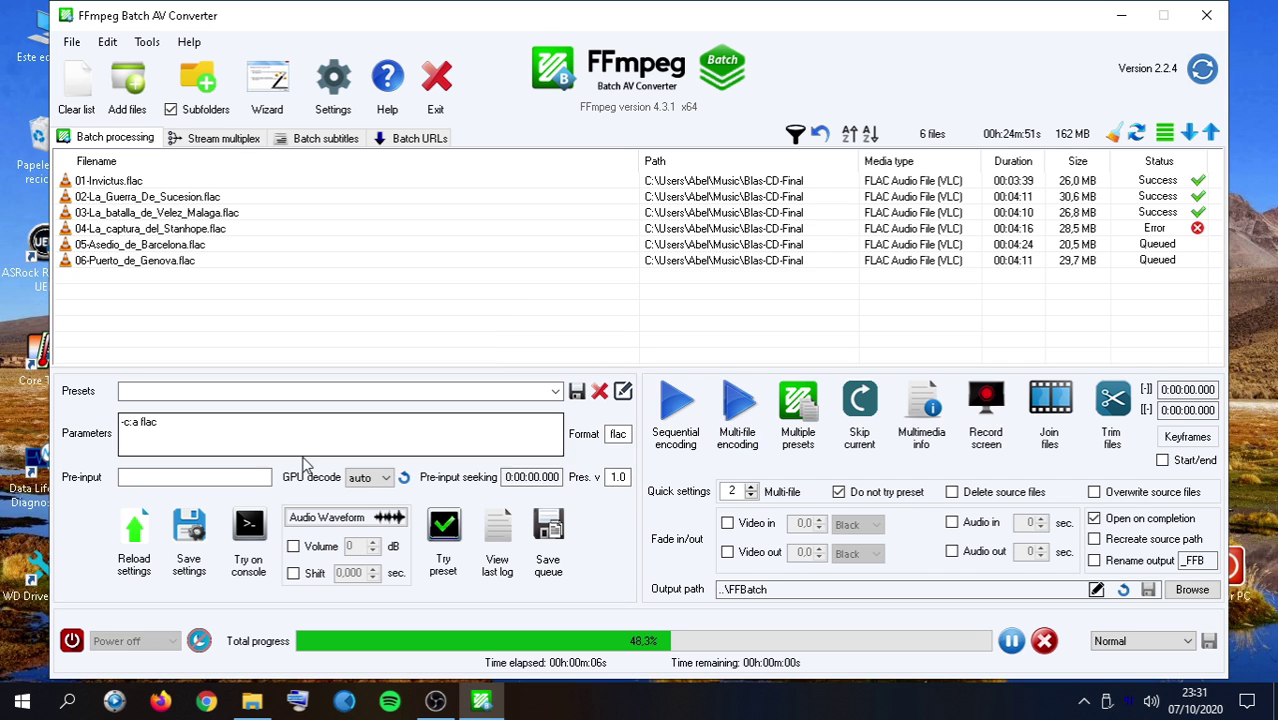
Reload defaults and multi-file encode all six tracks, accepting the already-encoded warning
left_click(156, 533)
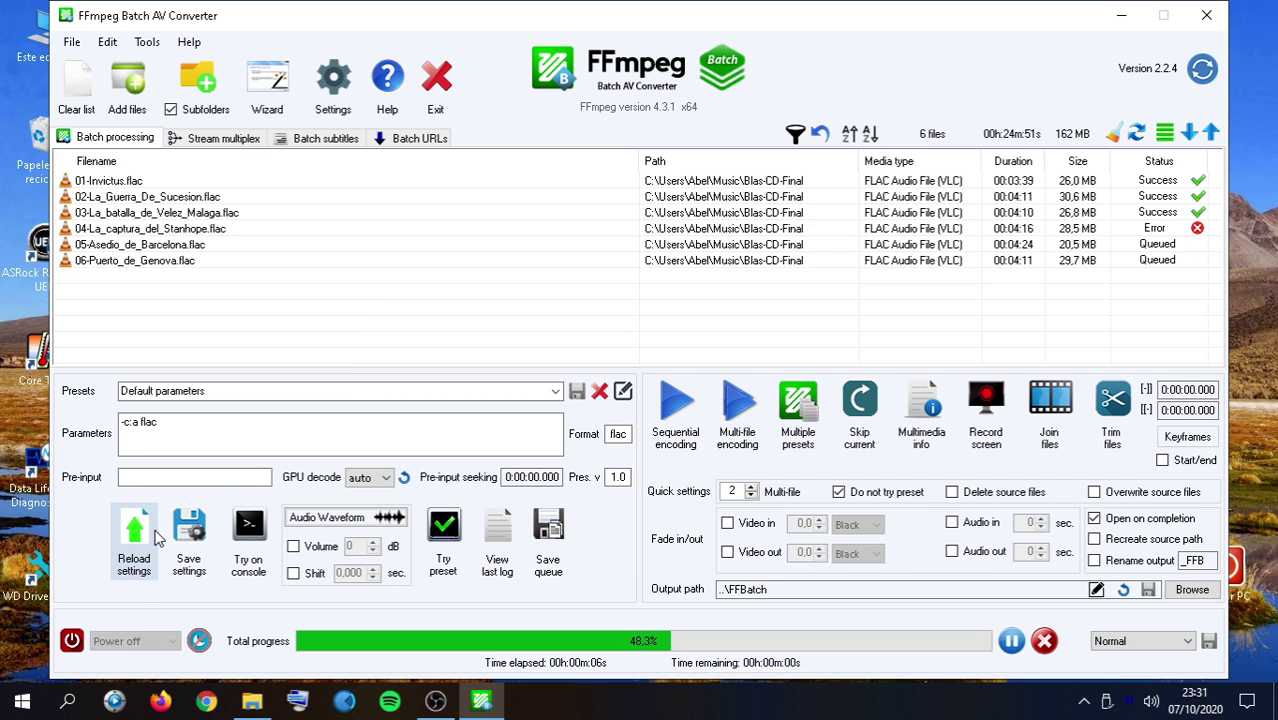
left_click(745, 400)
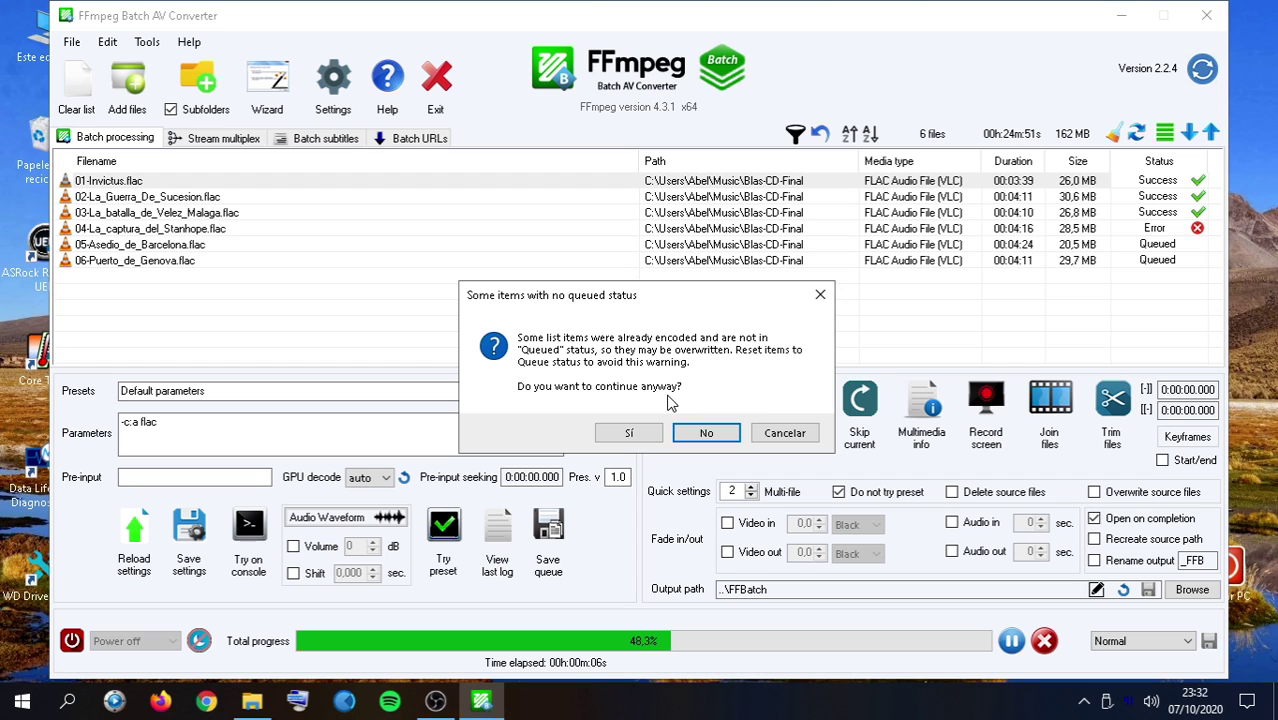
left_click_drag(667, 297, 665, 227)
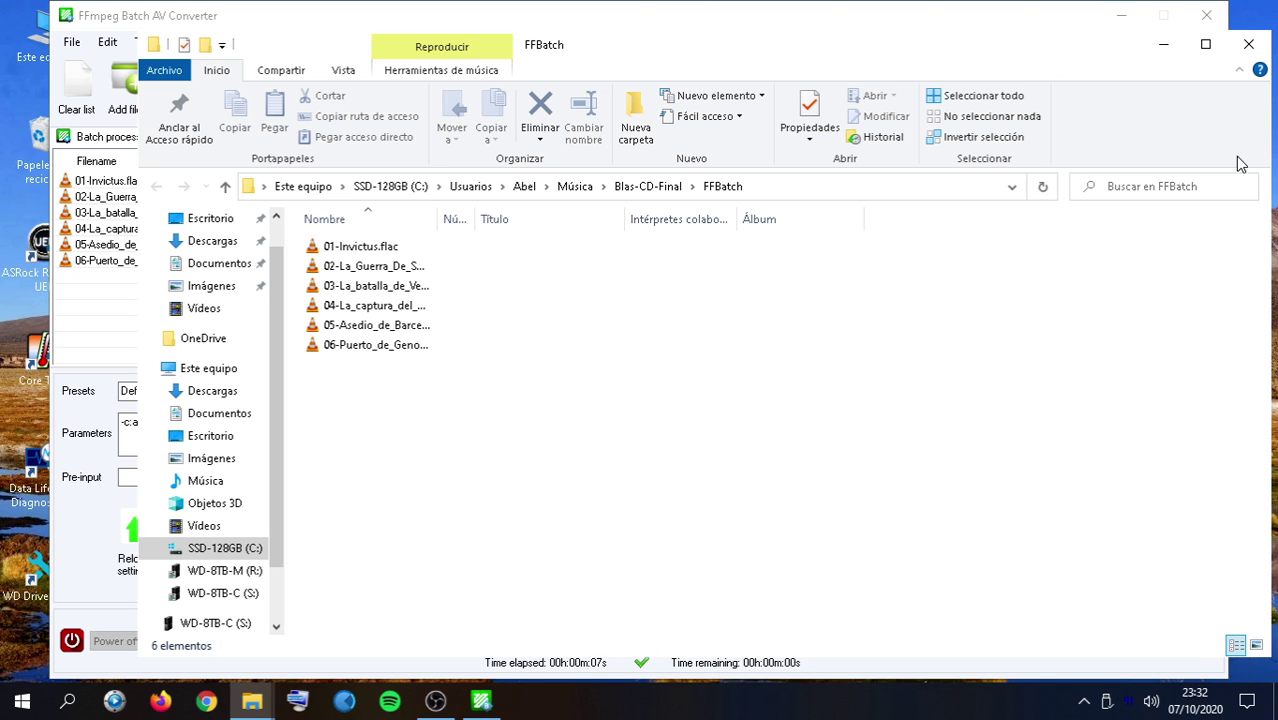
Close the FFBatch output folder window after checking the six converted tracks
left_click(1249, 44)
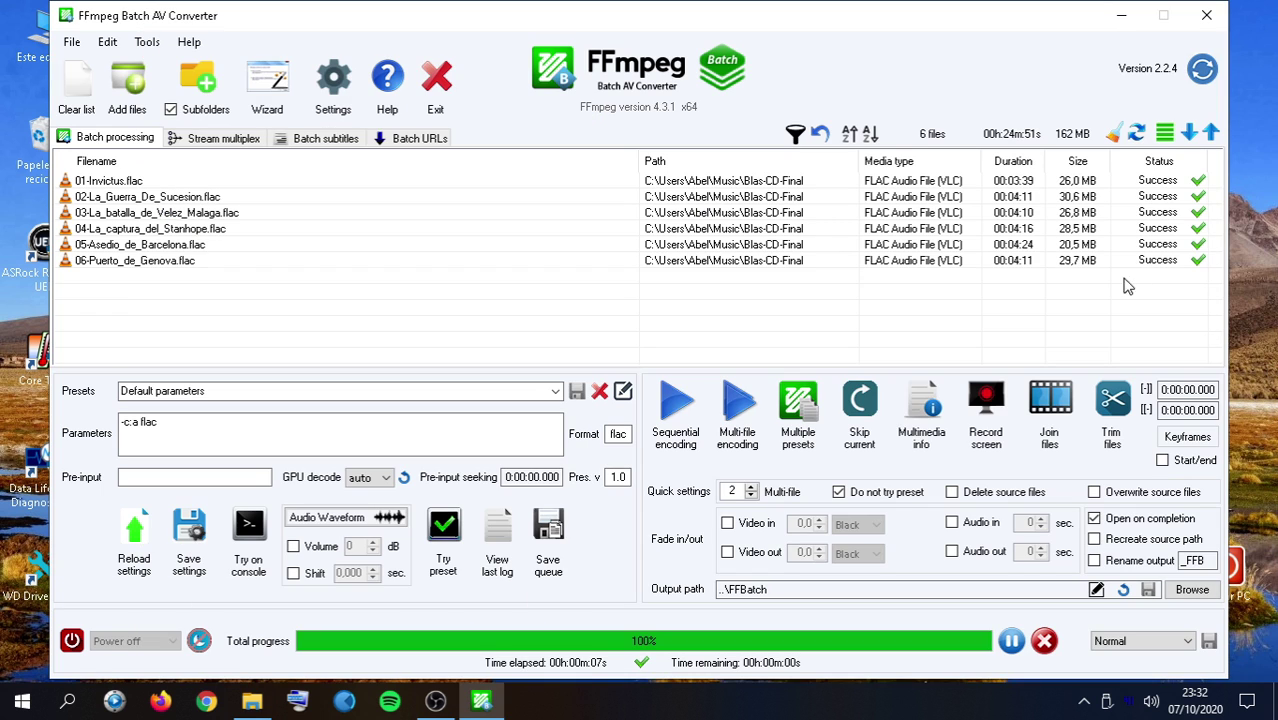
Rerun sequential encoding, queue 13-La_Muerte_de_Blas_de_Lezo.flac mid-run, then stop and confirm the abort
left_click(676, 408)
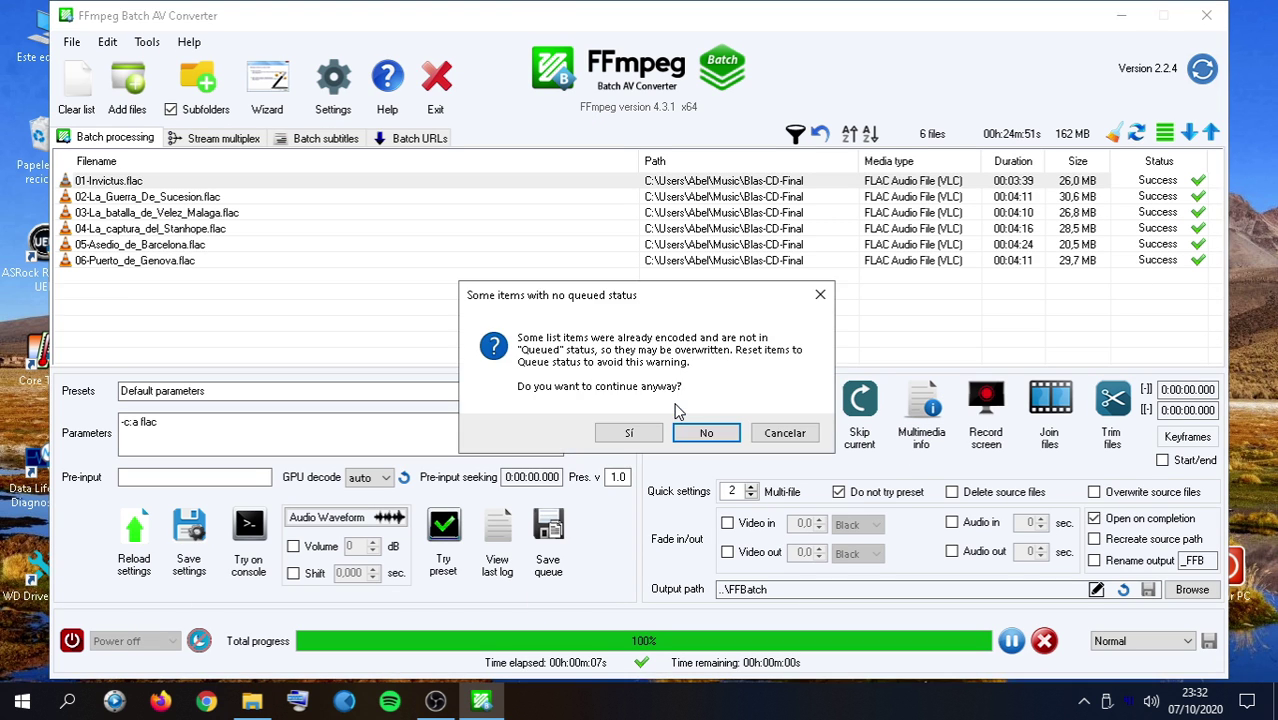
left_click(628, 430)
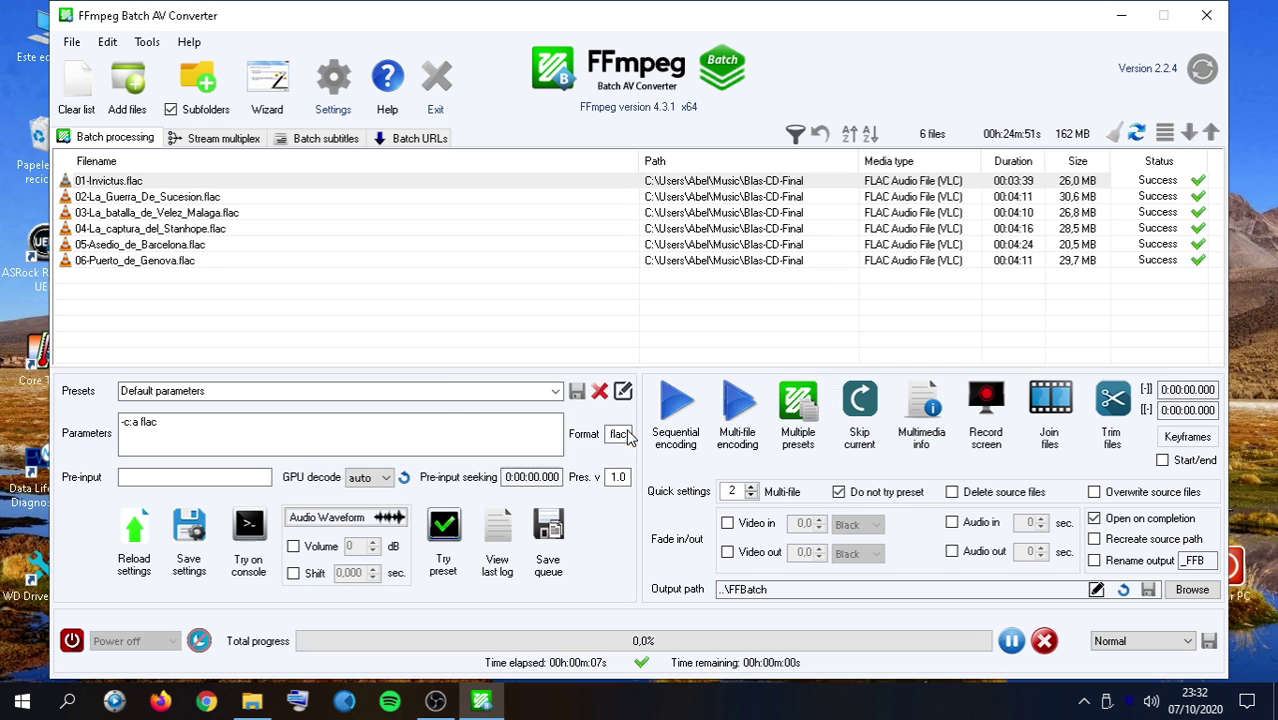
right_click(465, 312)
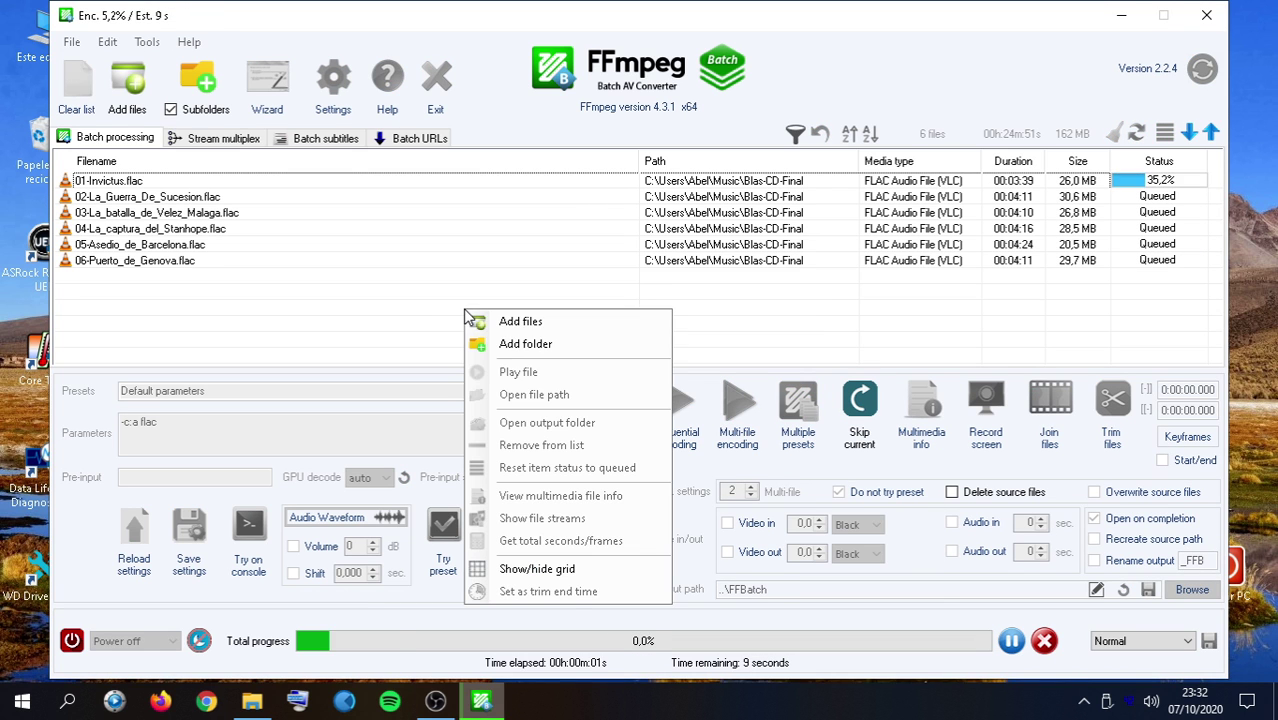
left_click(526, 321)
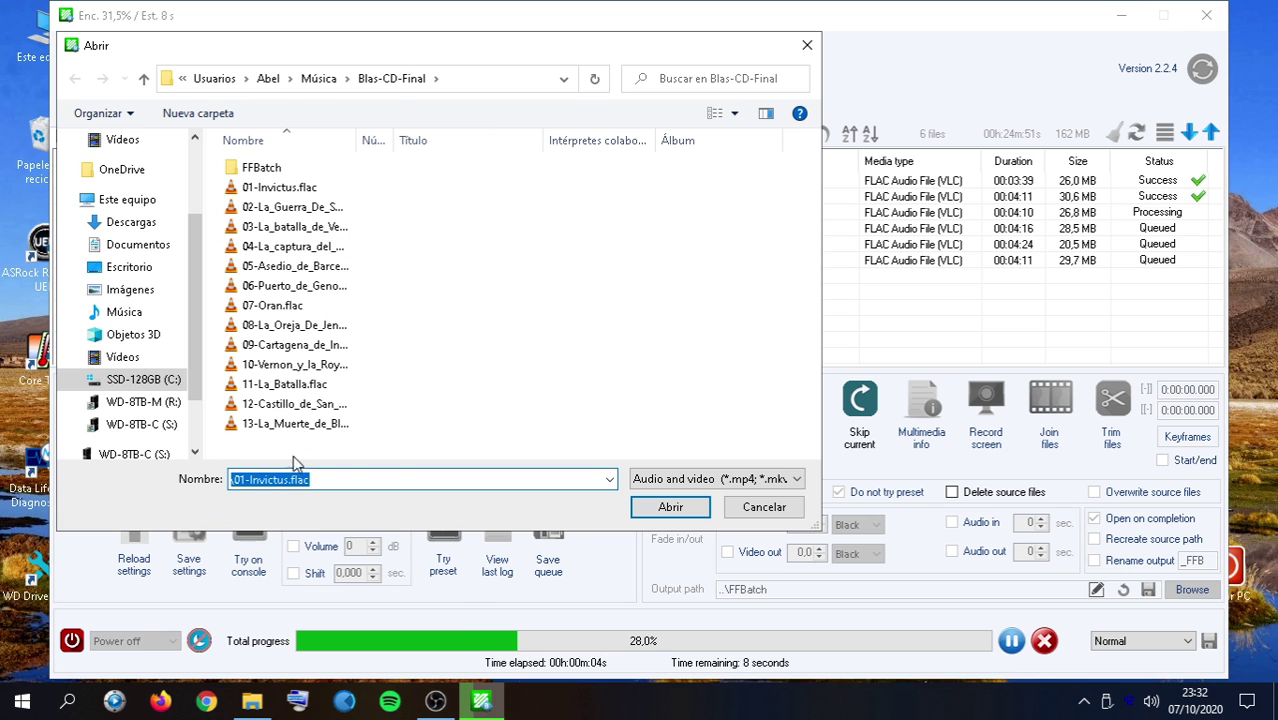
double_click(298, 423)
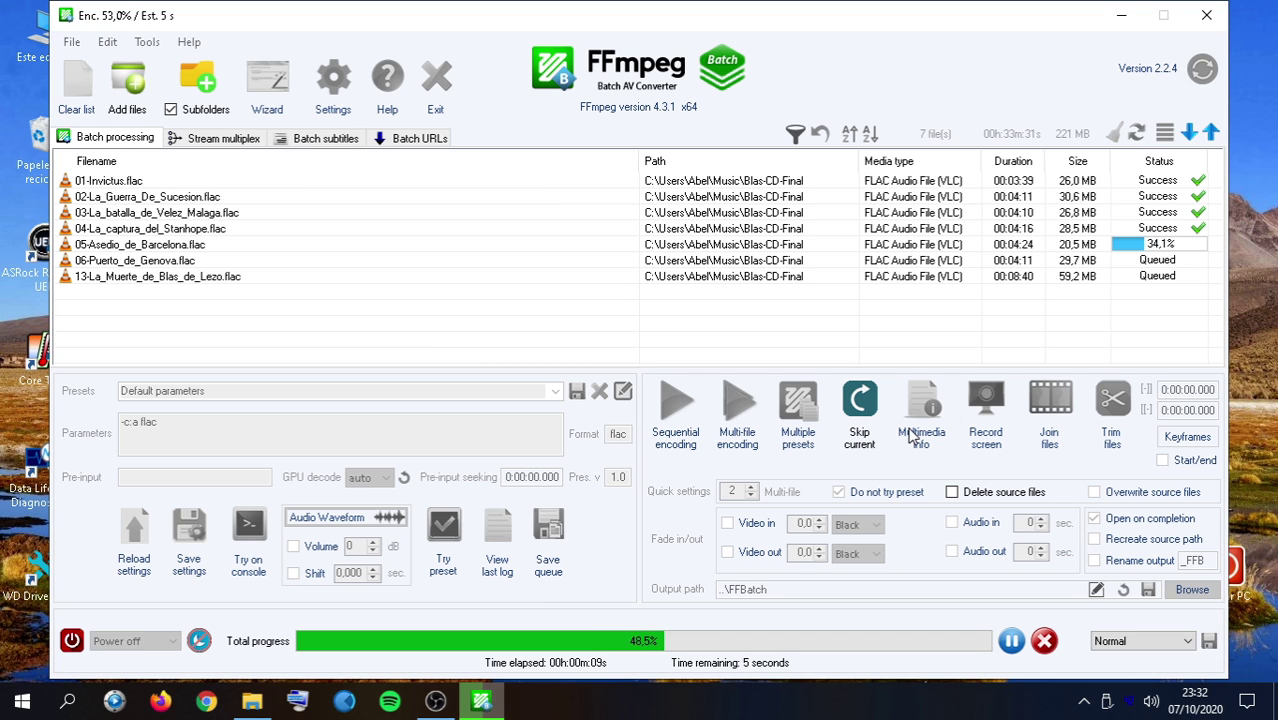
left_click(1045, 642)
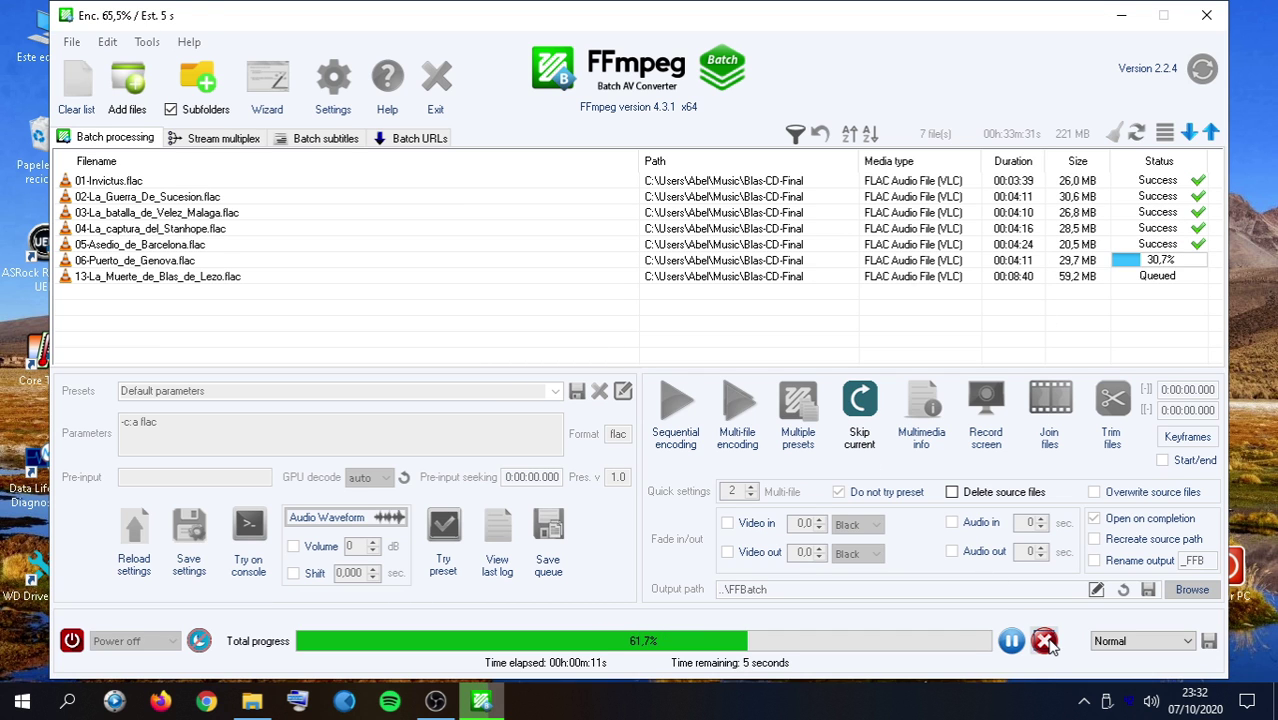
left_click(706, 424)
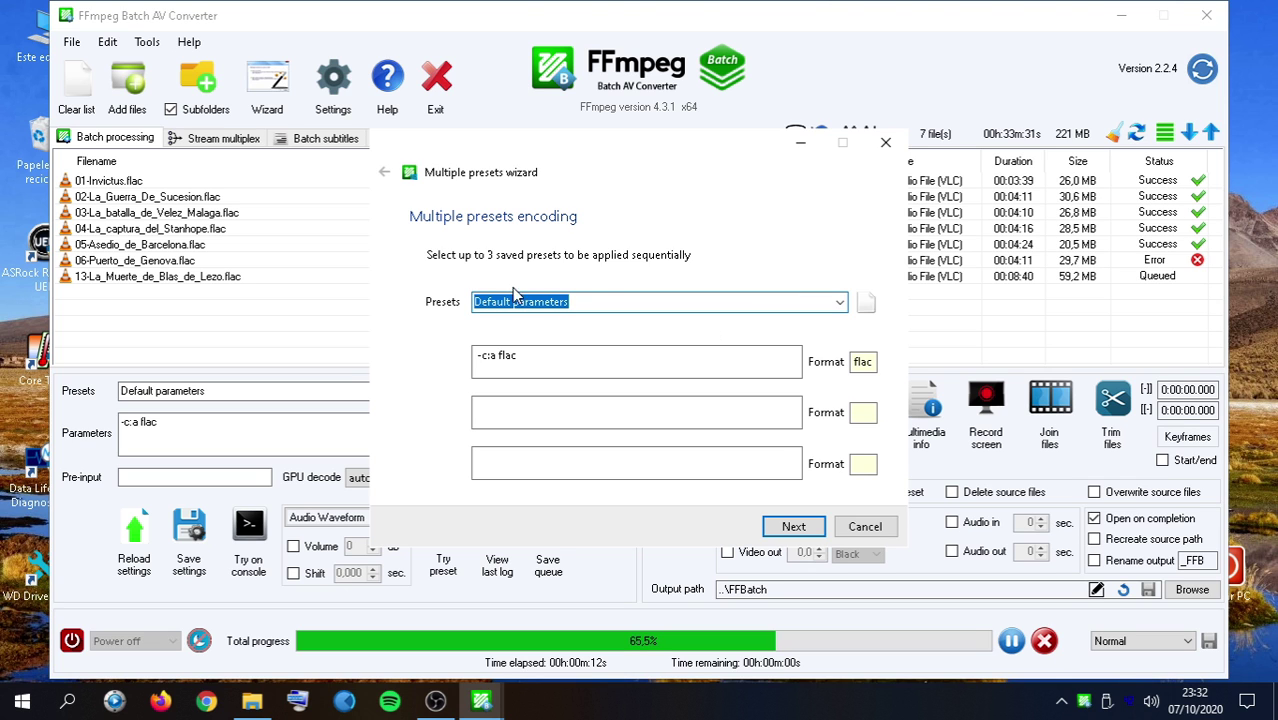
Add MP3 VBR HQ 2 ch and WAV 16/44,1KHz as the second and third multi-preset steps
left_click(840, 302)
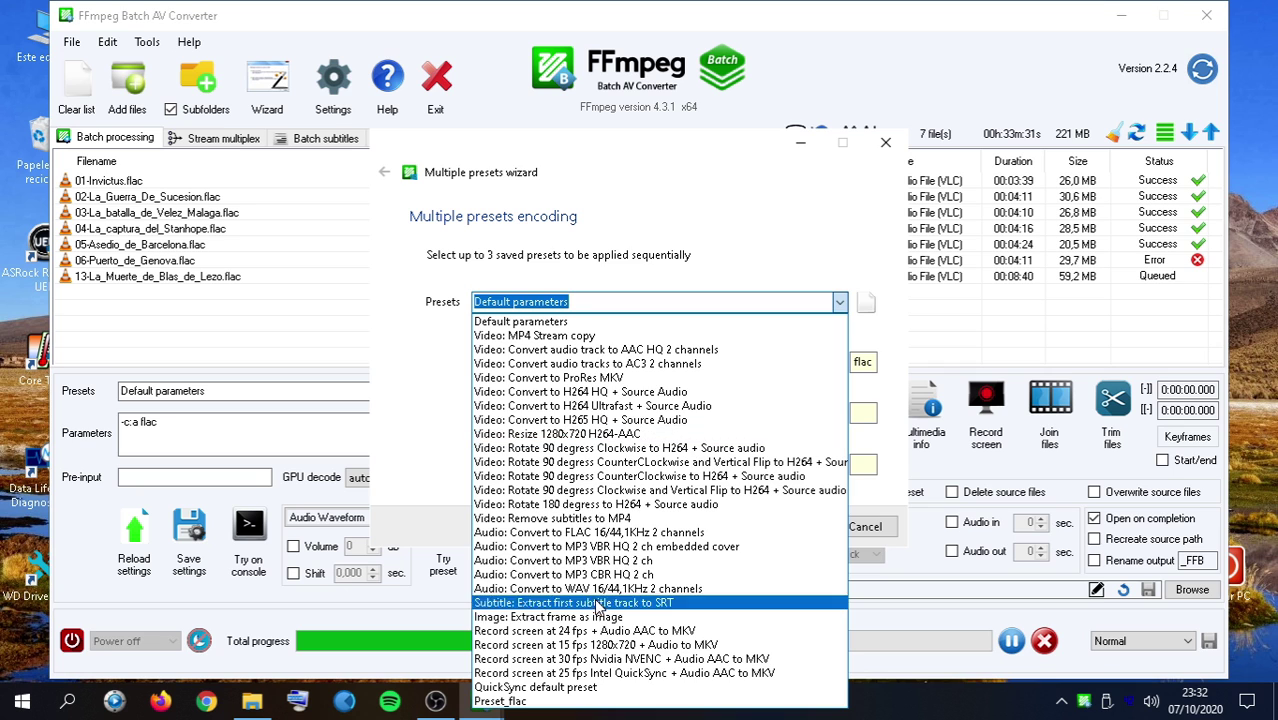
left_click(592, 561)
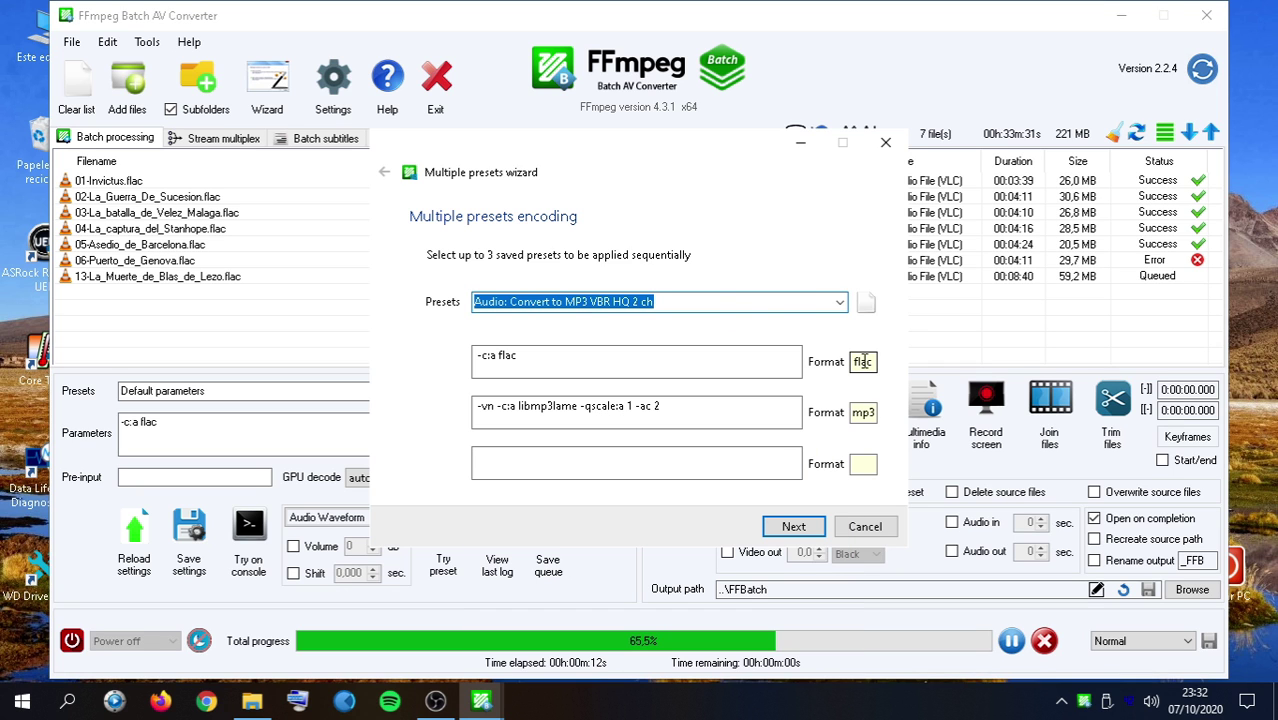
left_click(840, 302)
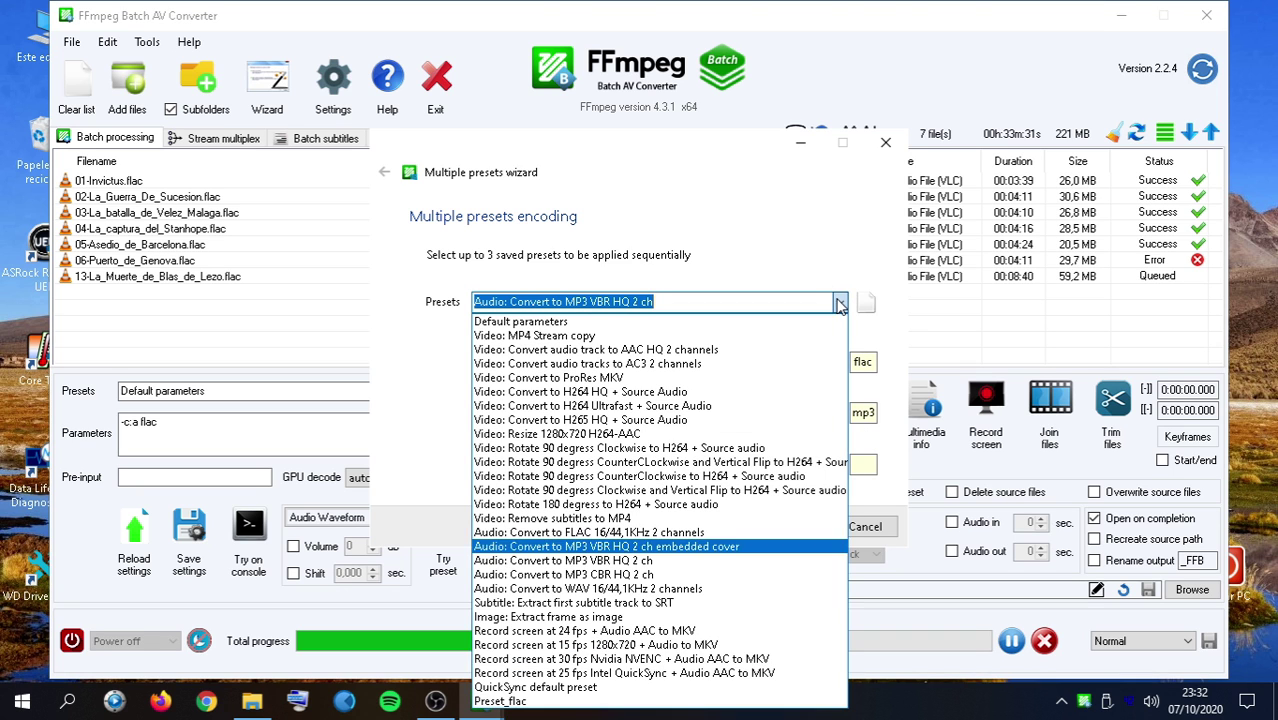
left_click(589, 590)
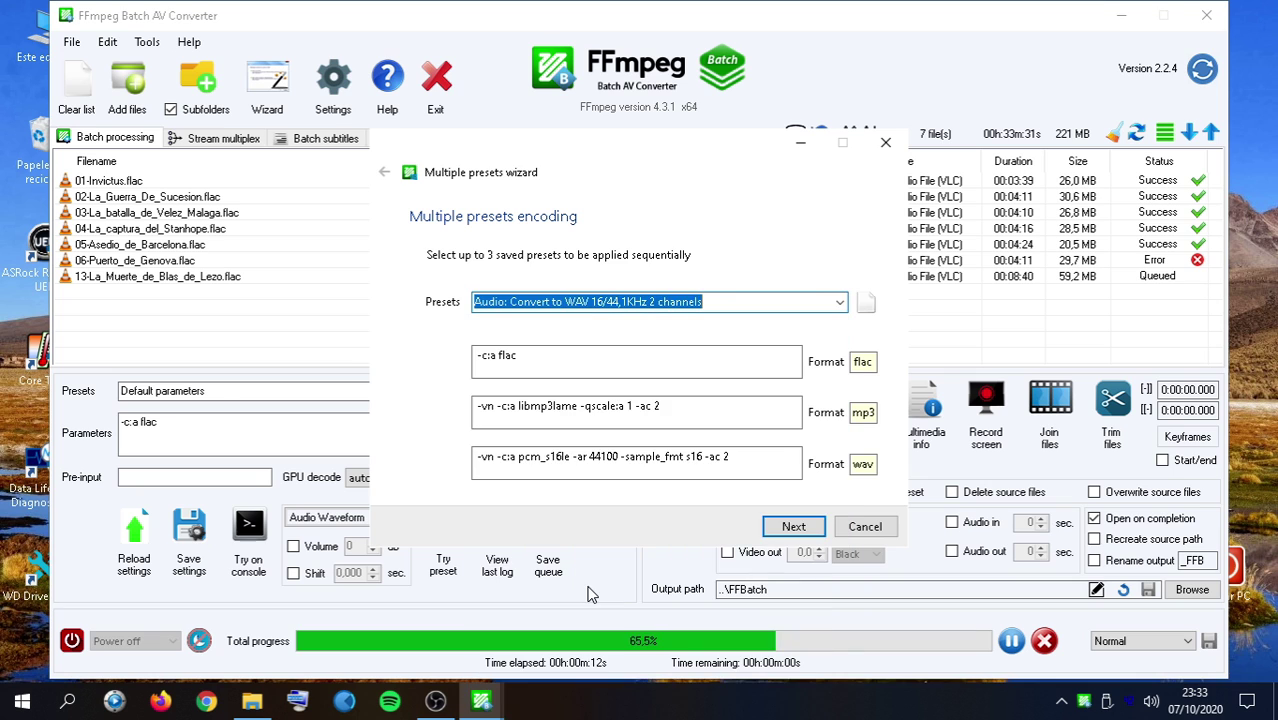
left_click(806, 526)
Start the three-preset encode despite already-encoded items, then stop it
left_click(591, 397)
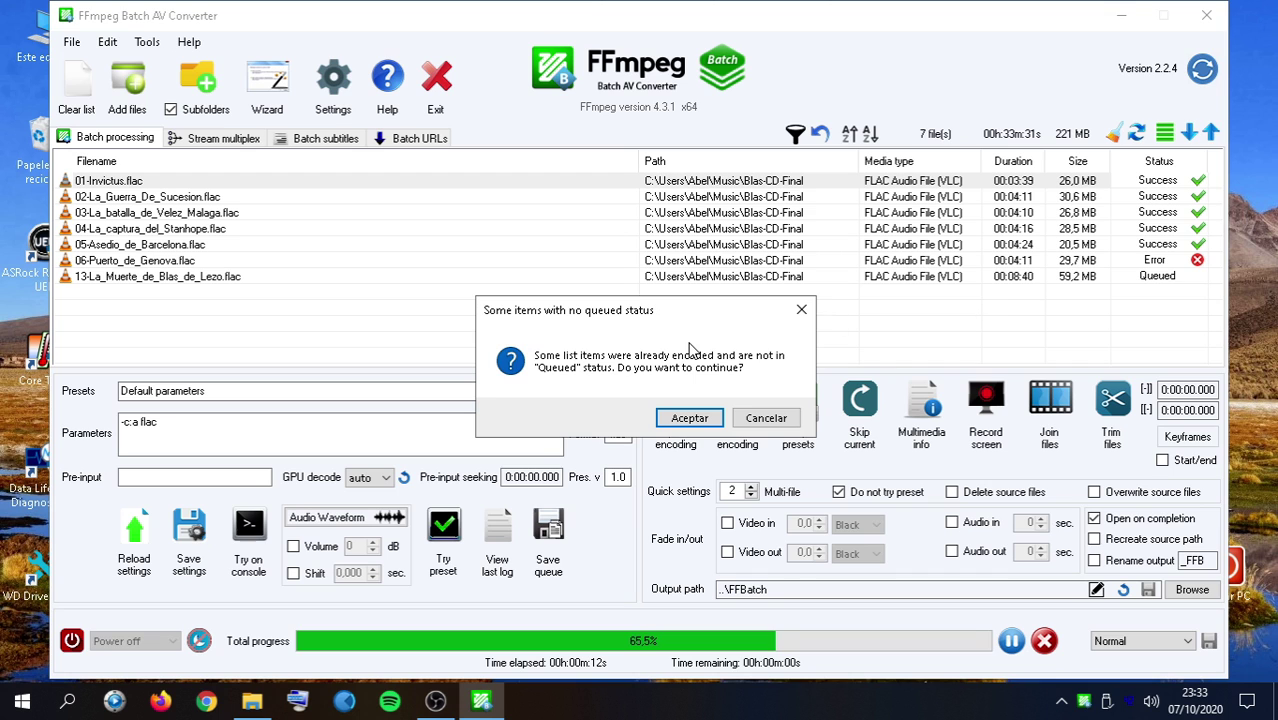
left_click(689, 418)
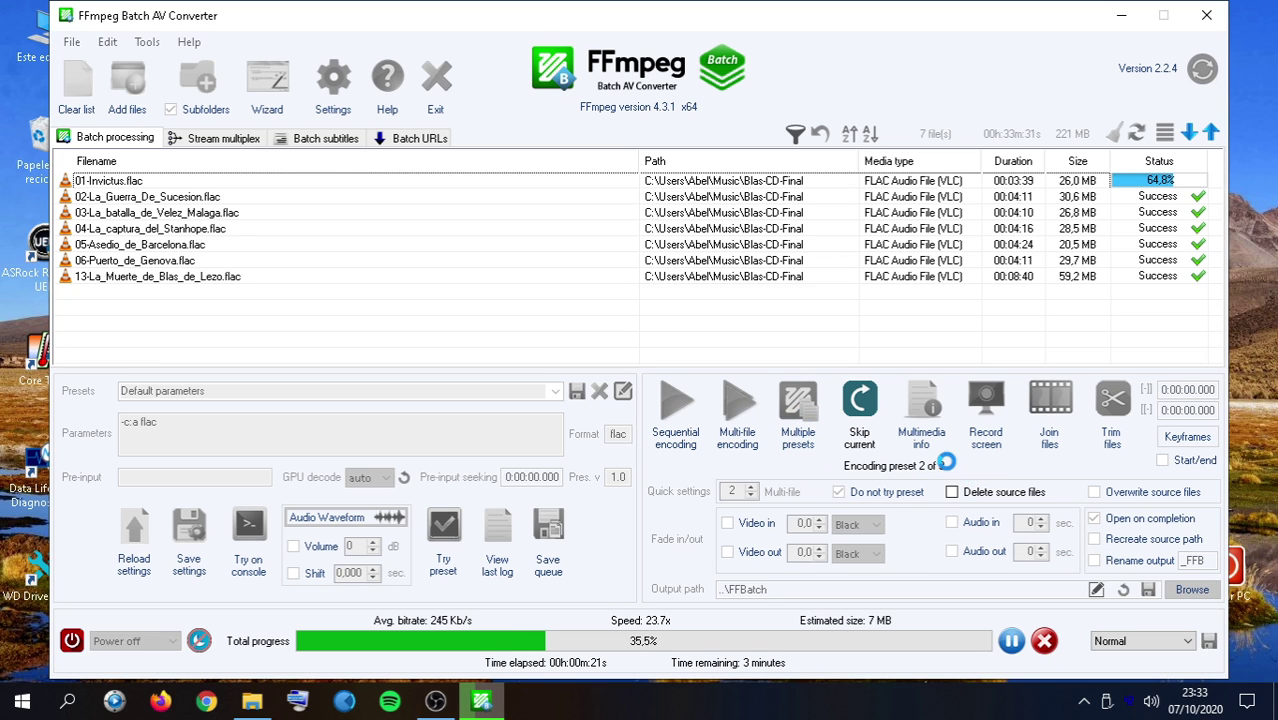
left_click(1044, 641)
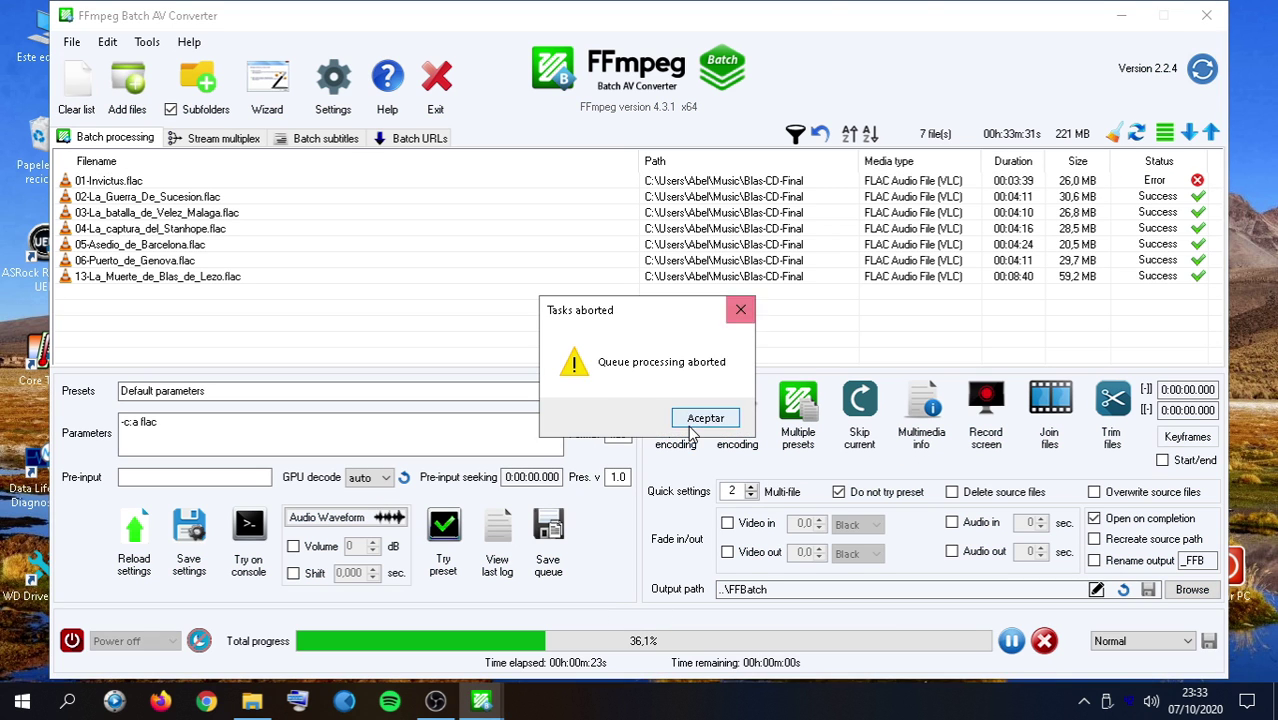
Dismiss the aborted notice and select 03-La_batalla_de_Velez_Malaga.flac in the list
key("Return")
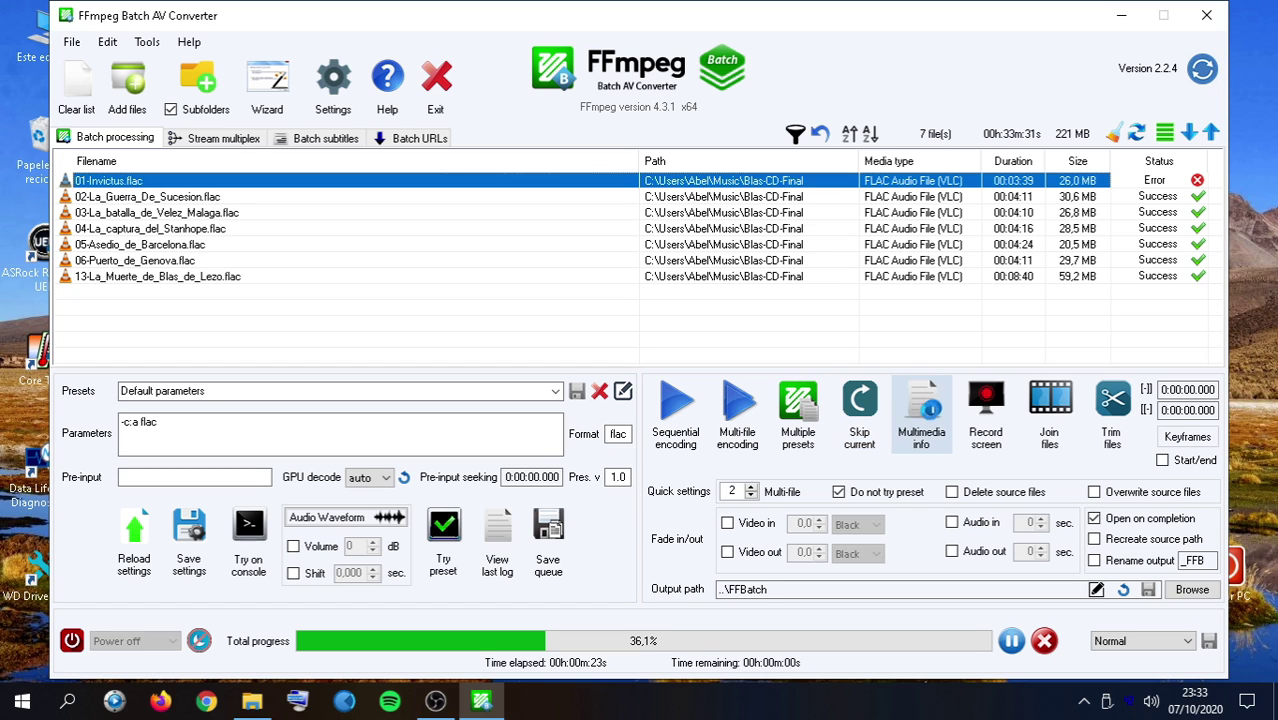
left_click(921, 403)
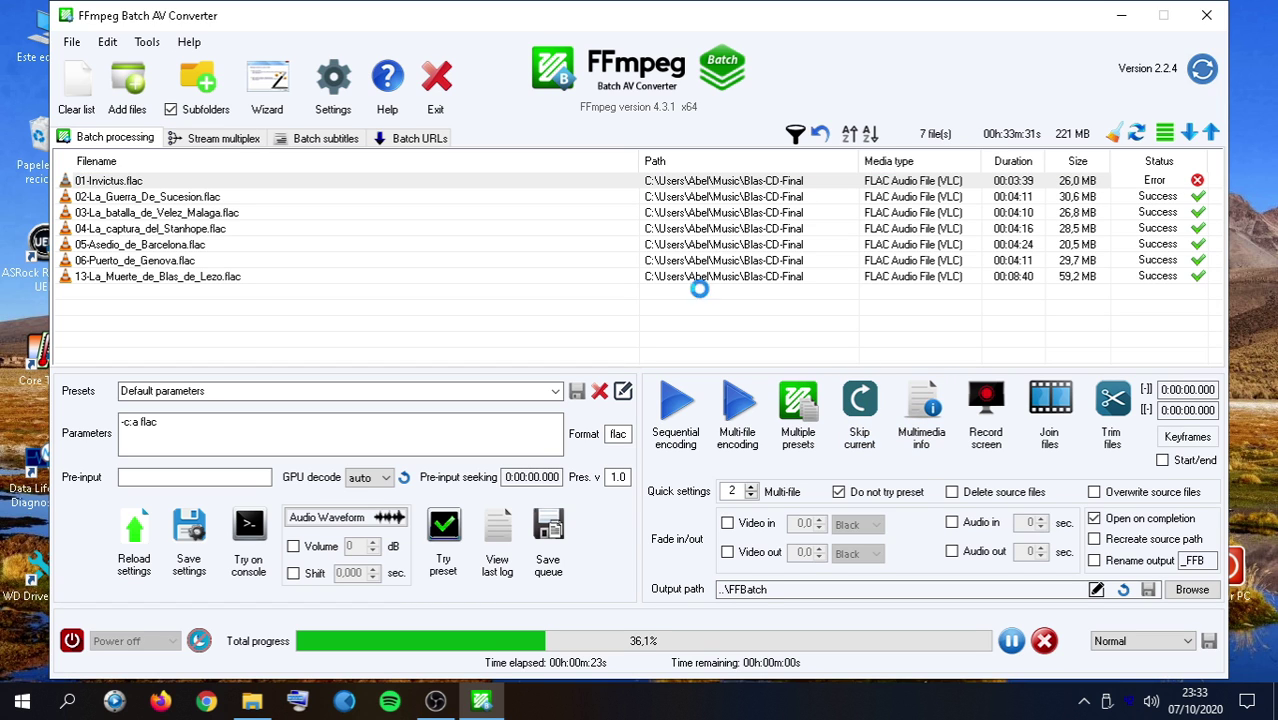
left_click(376, 178)
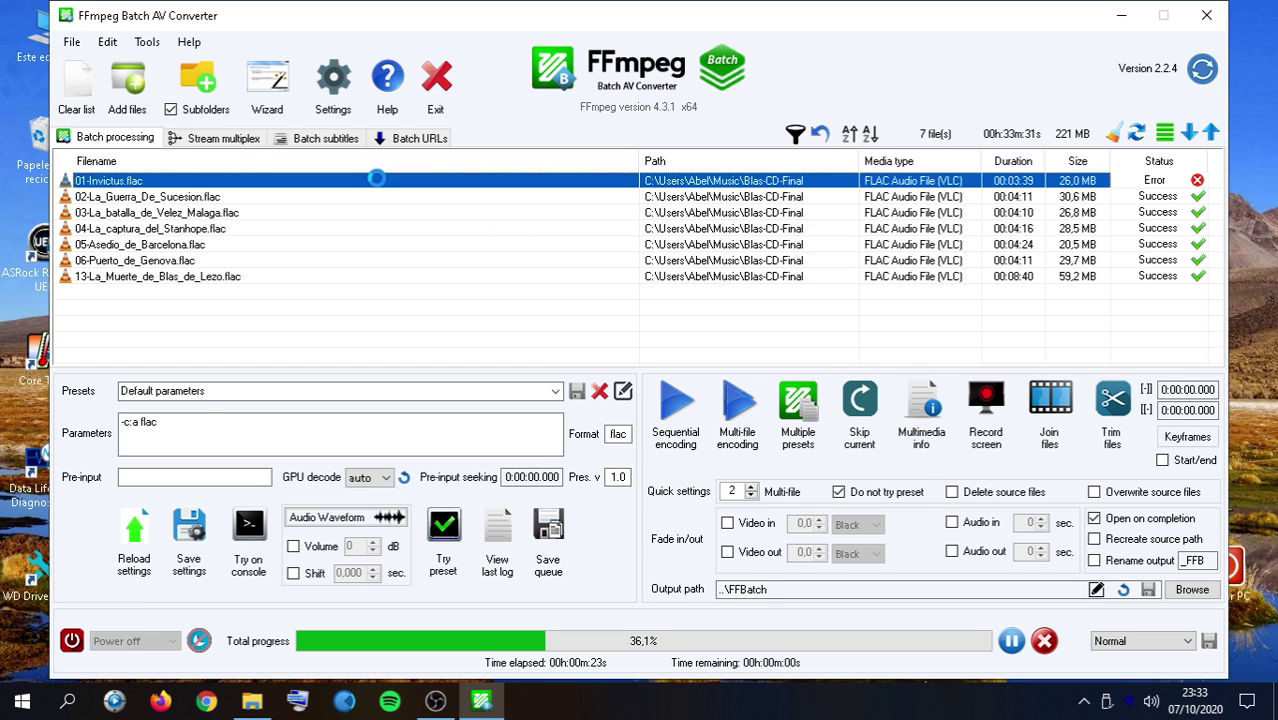
left_click(352, 200)
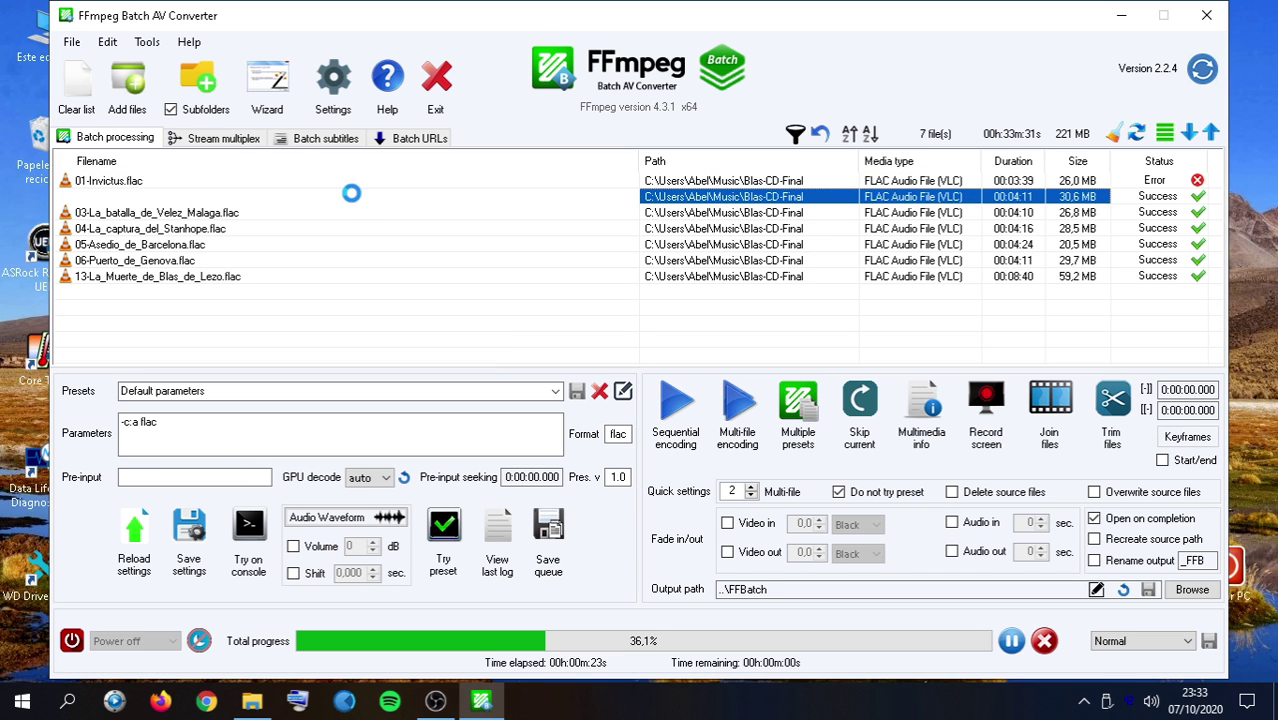
left_click(352, 211)
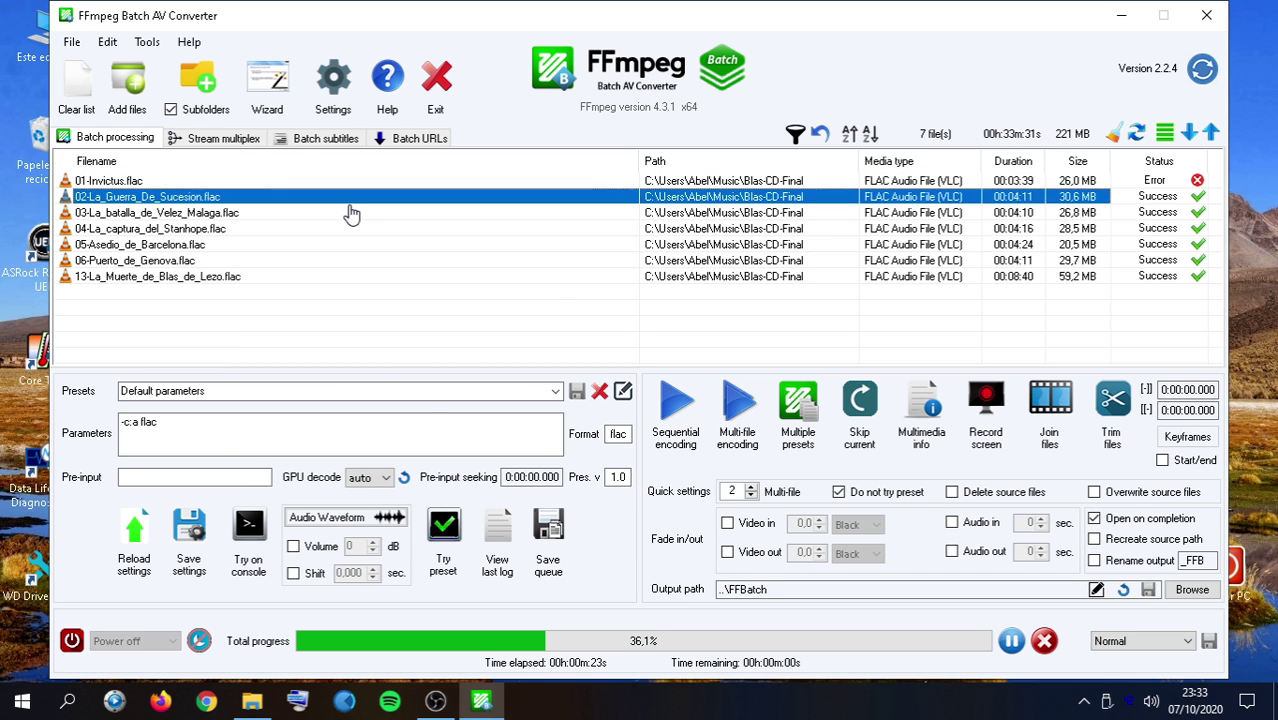
View track 03's multimedia info (FLAC, 16-bit, 44.1 kHz stereo), then close the summary
right_click(352, 211)
left_click(428, 342)
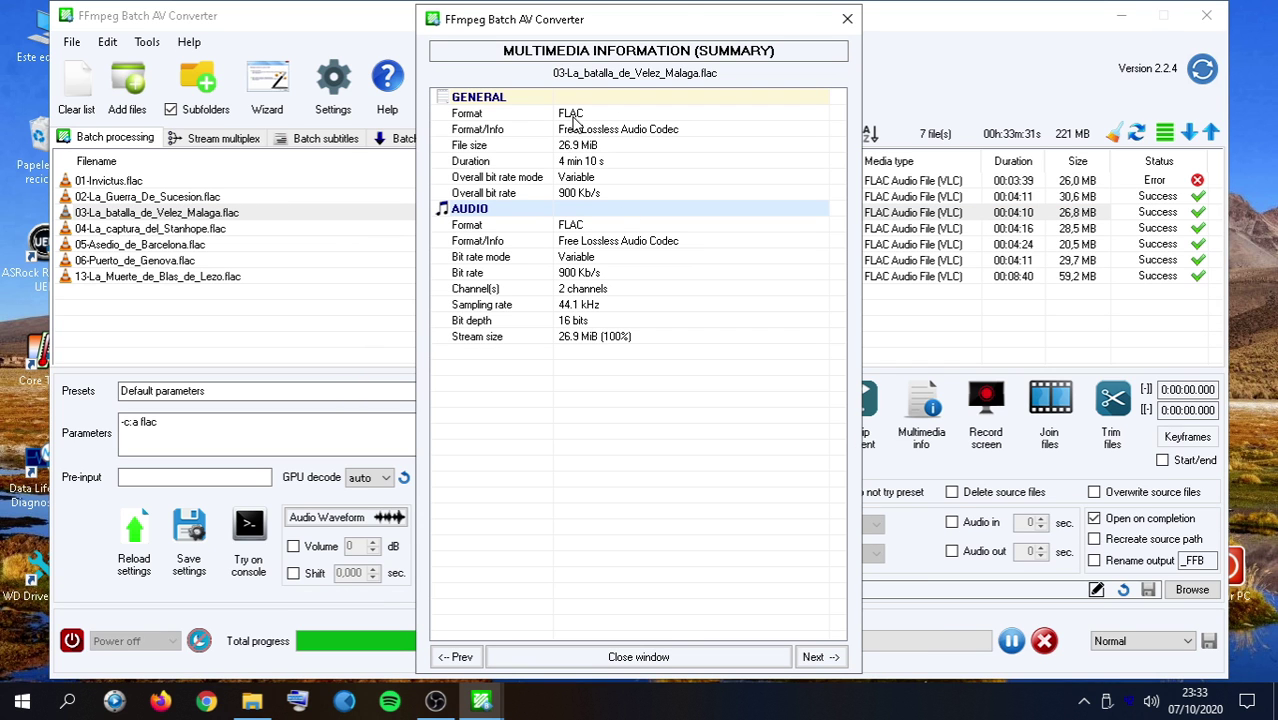
left_click(681, 657)
left_click(926, 405)
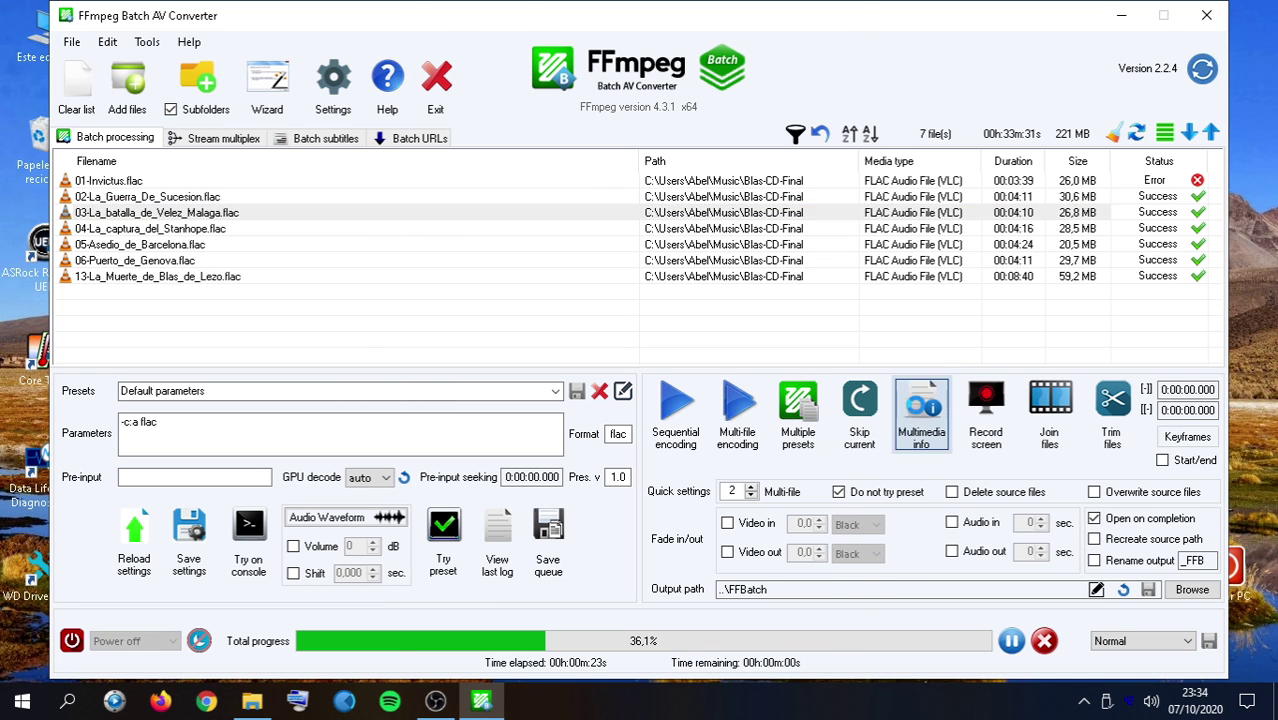
left_click(736, 658)
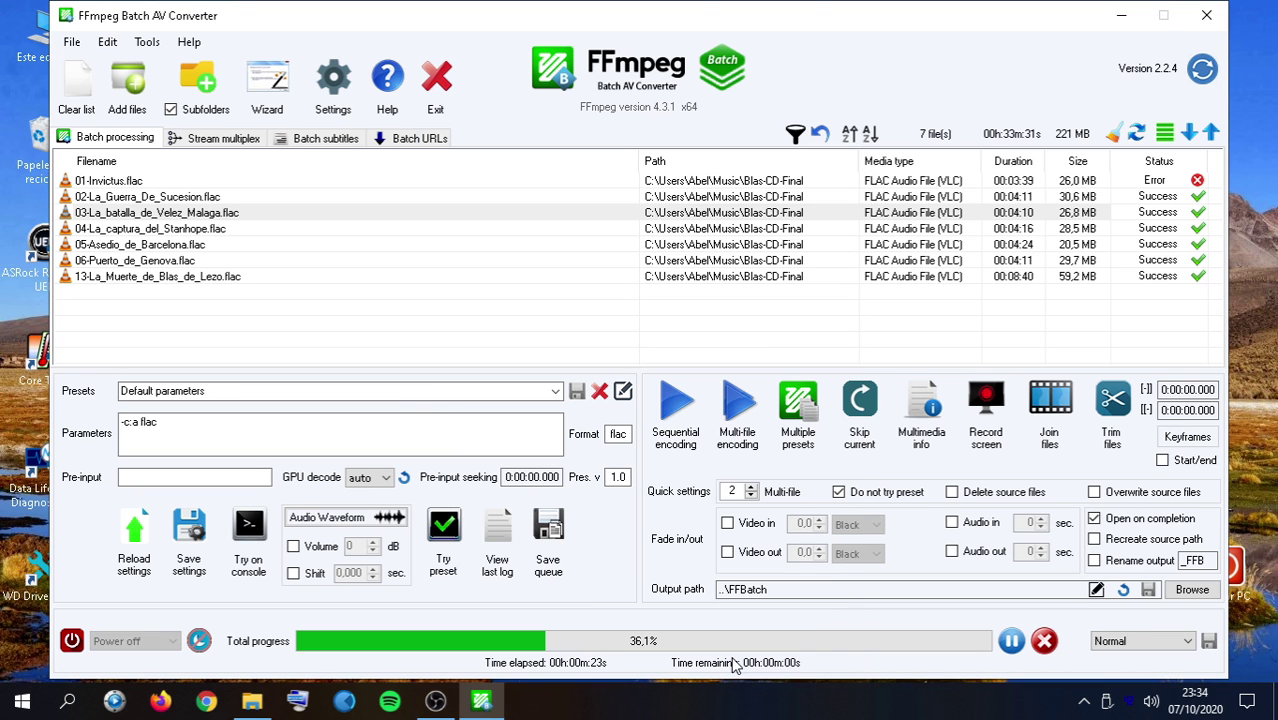
After a failed recording test, select the Record screen at 25 fps Intel QuickSync + Audio AAC to MKV preset
left_click(986, 405)
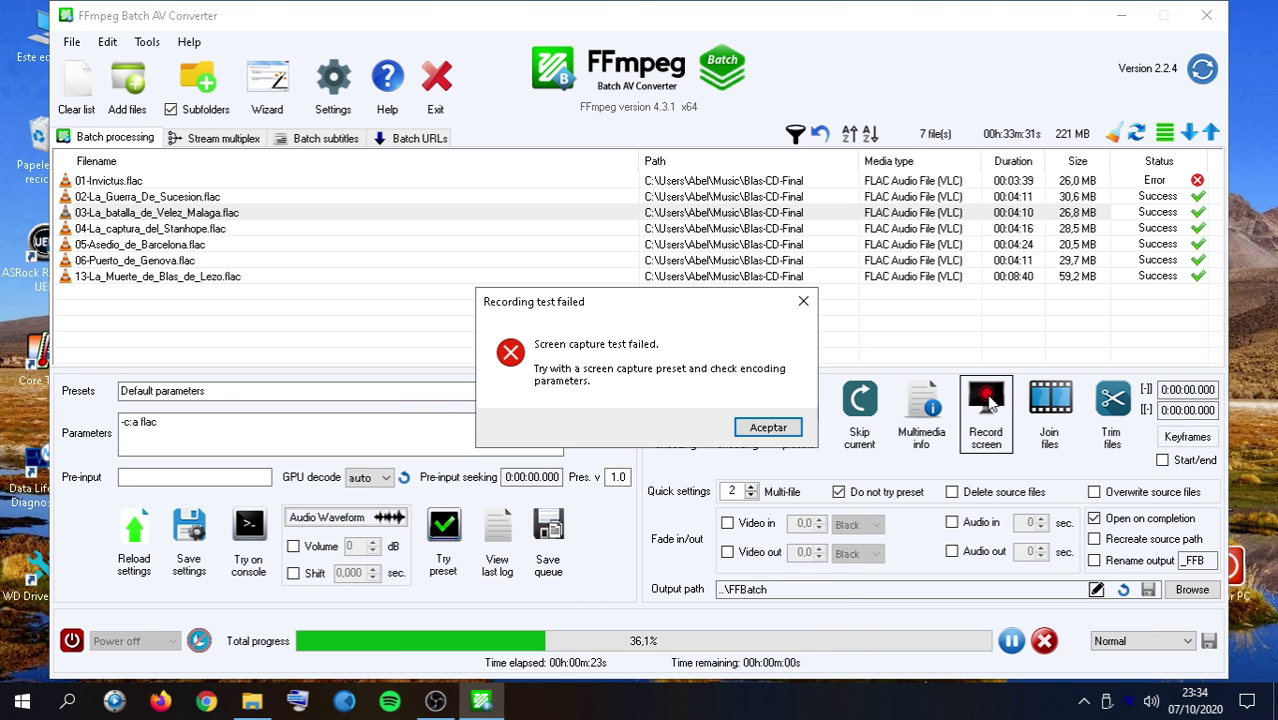
left_click(755, 428)
left_click(490, 391)
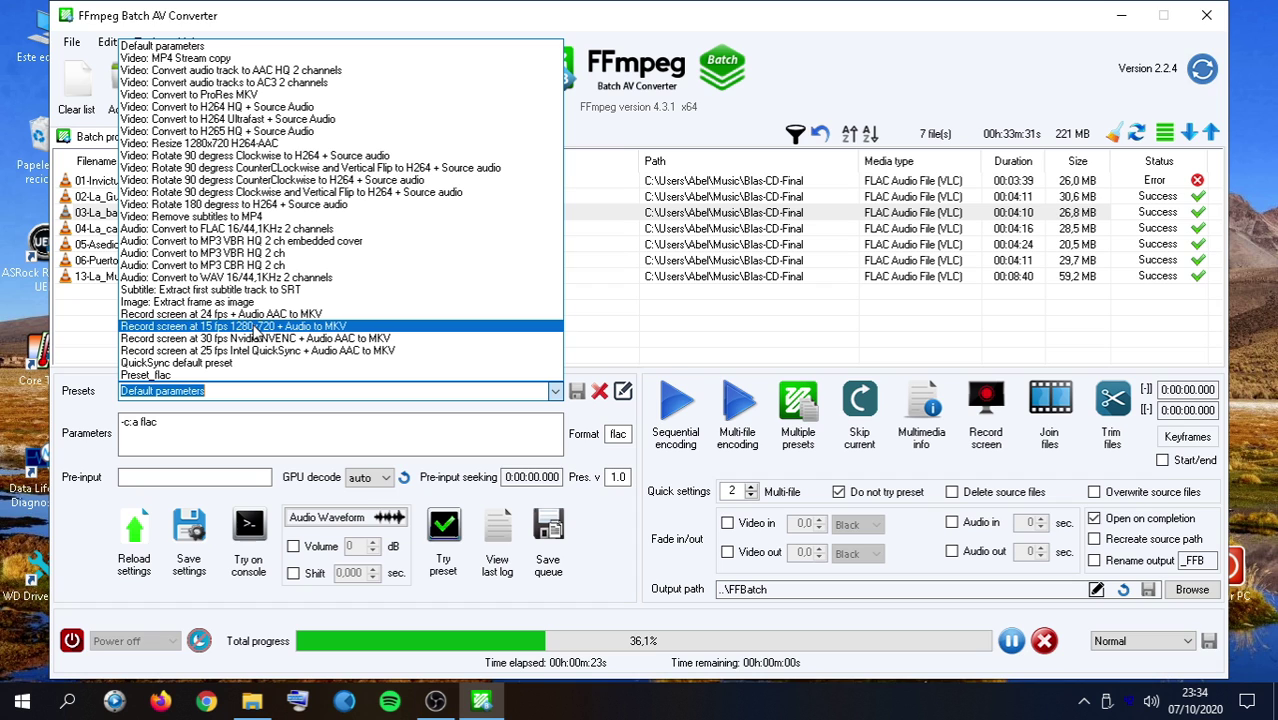
left_click(260, 350)
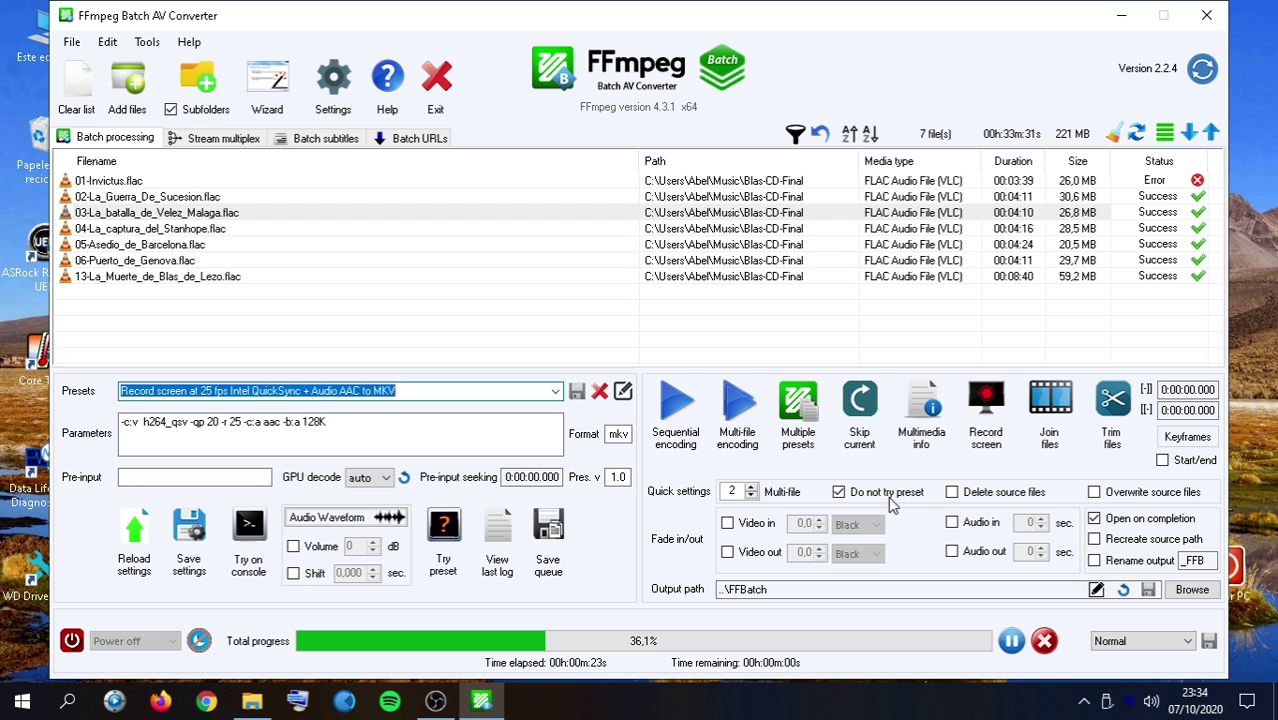
Start a screen capture without audio using the new preset, then cancel it
left_click(986, 410)
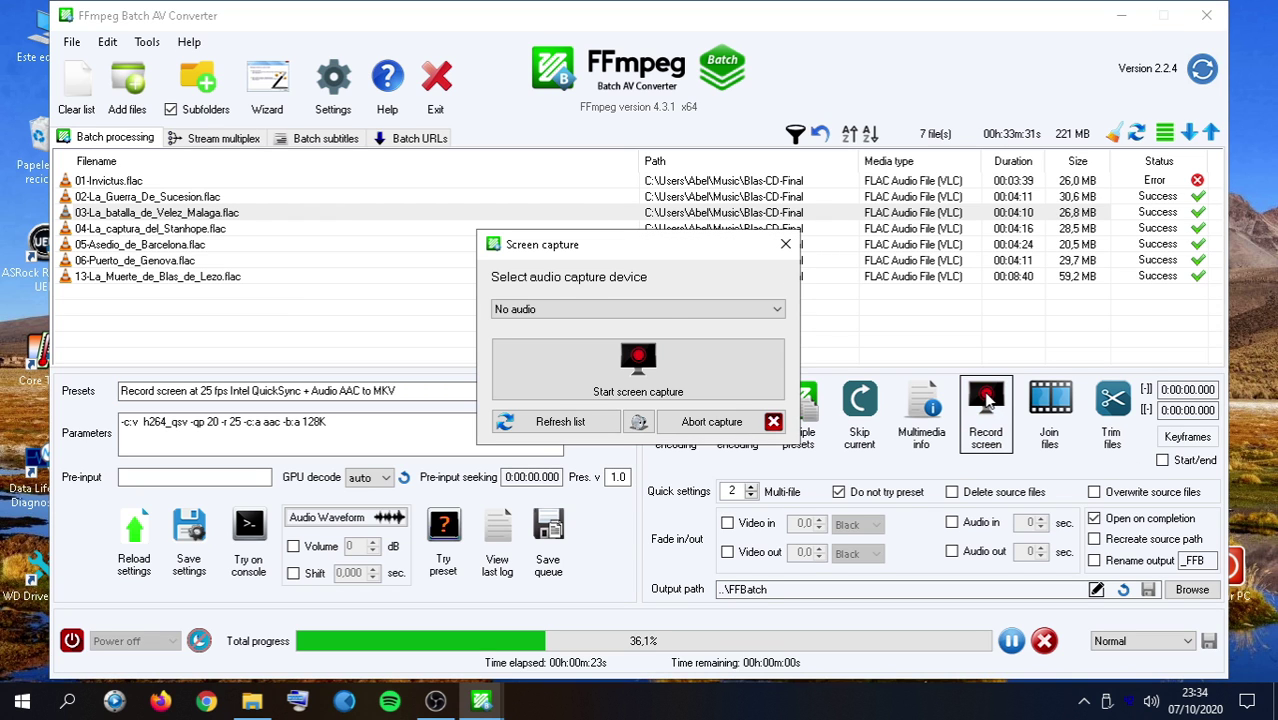
left_click(775, 310)
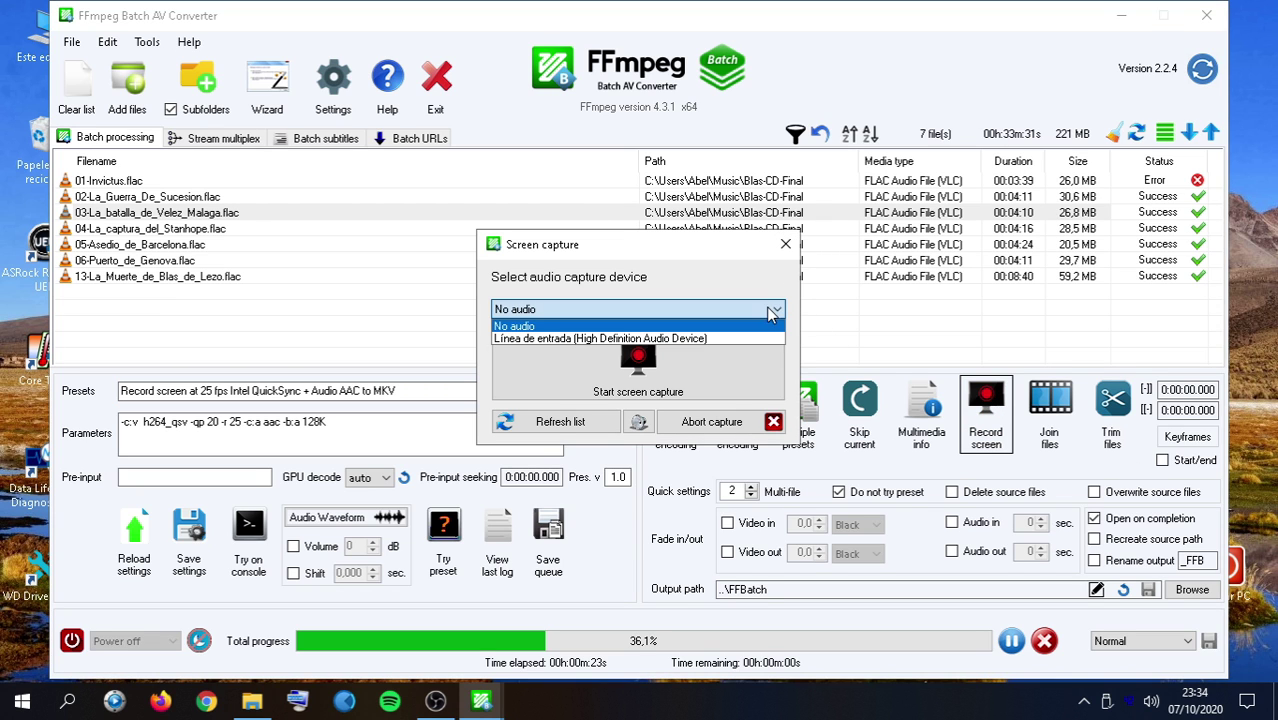
left_click(685, 287)
left_click(565, 424)
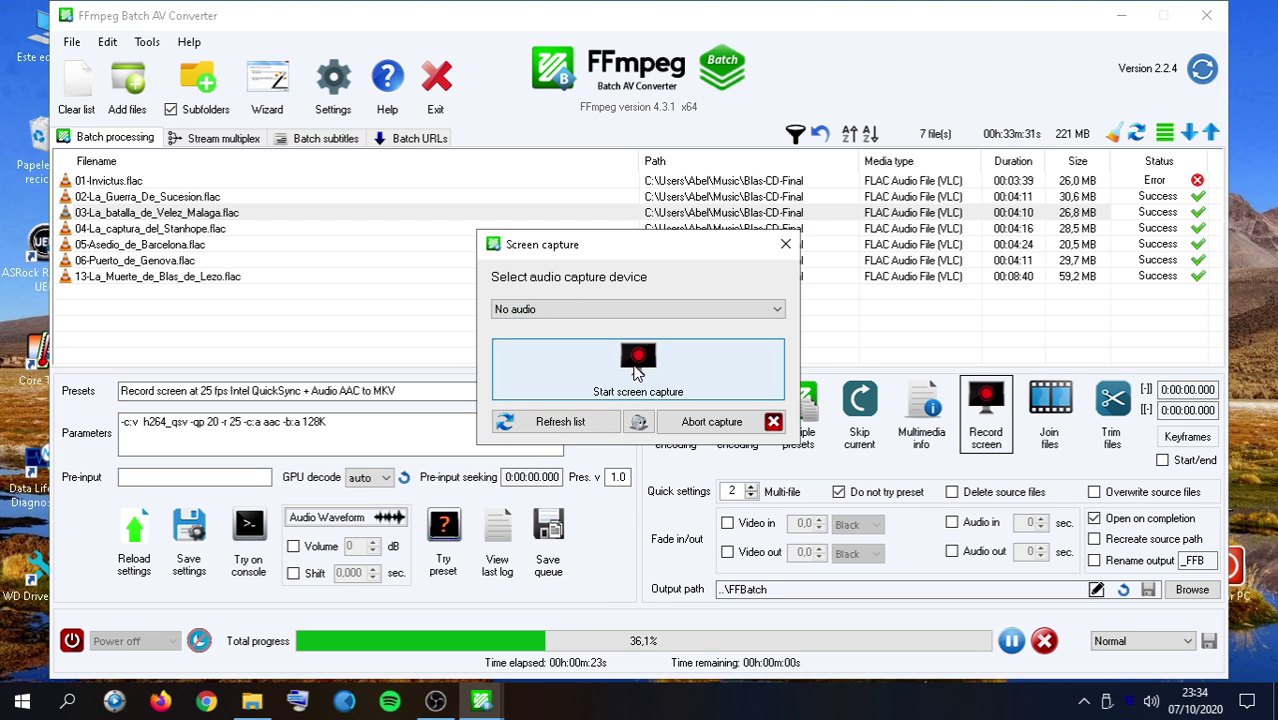
left_click(720, 423)
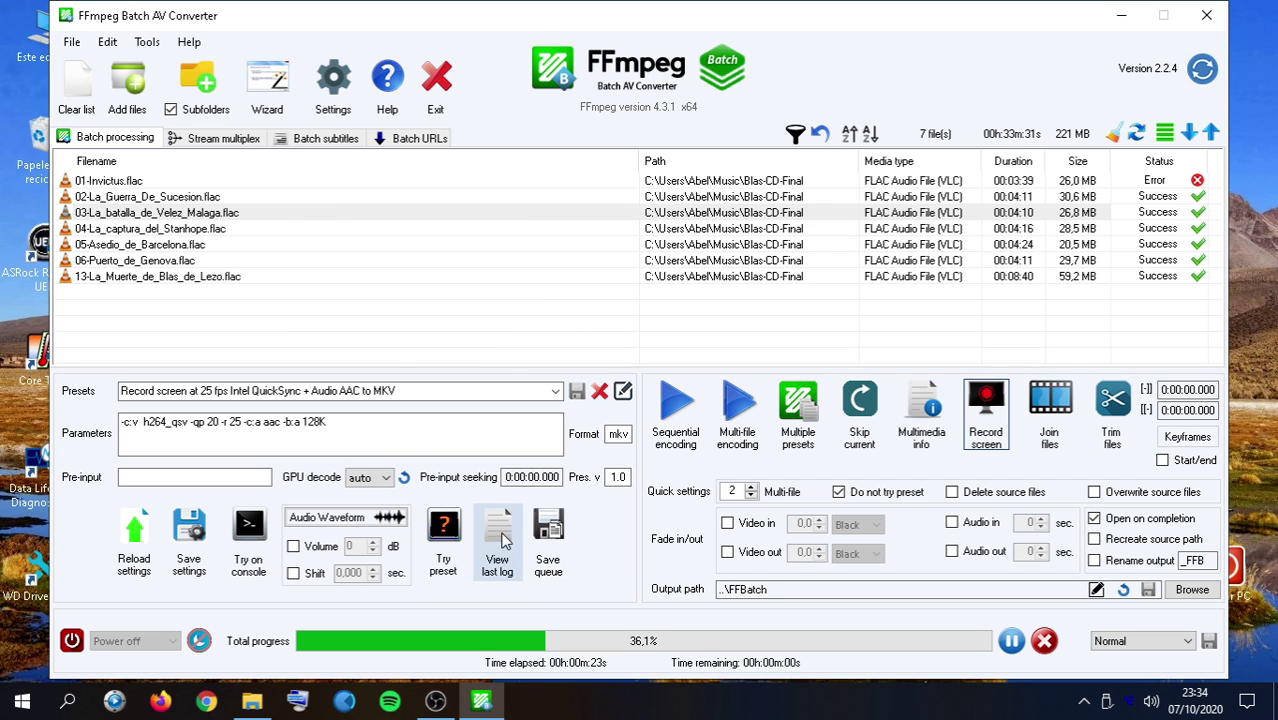
Switch the active preset to MP3 VBR HQ 2 ch
key("Tab")
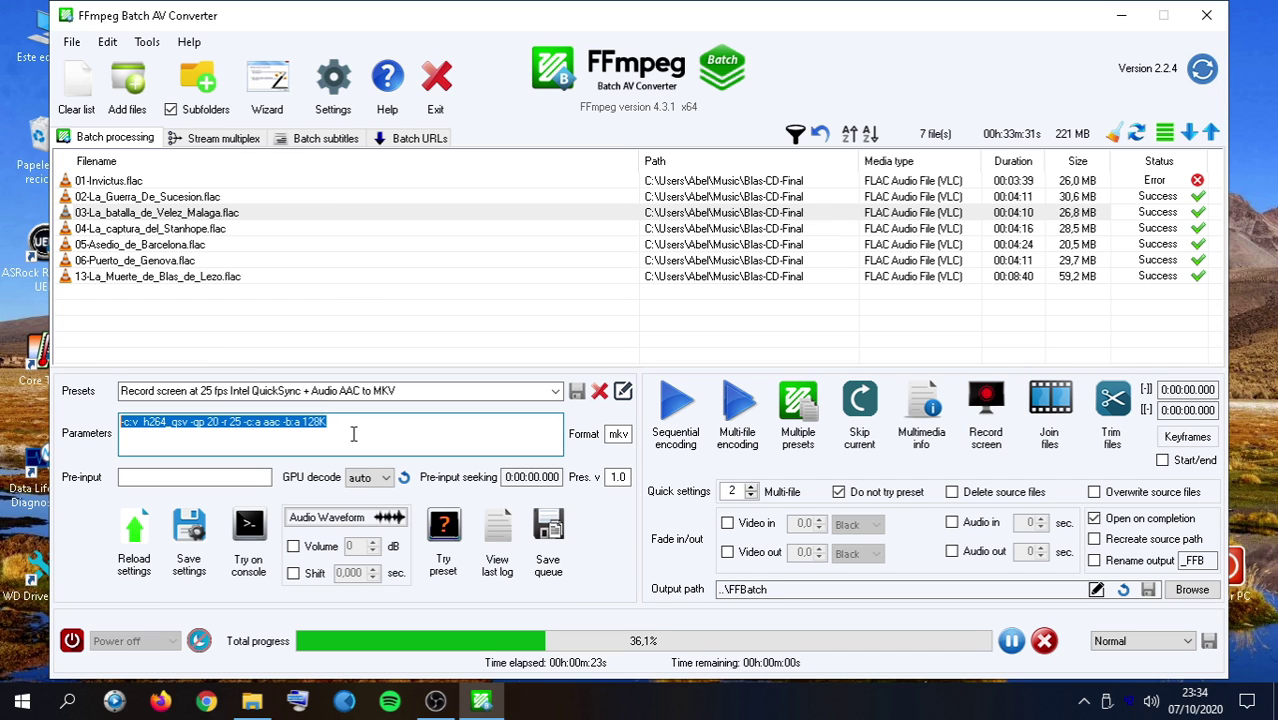
left_click(558, 393)
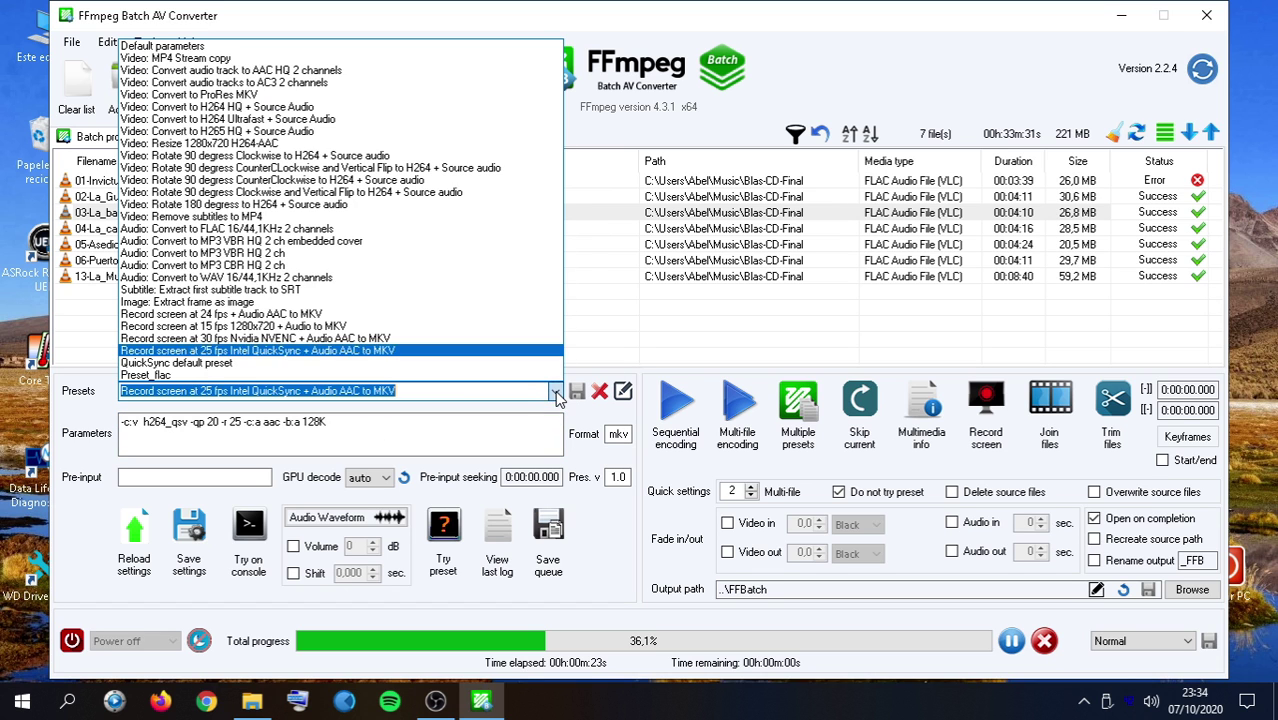
left_click(276, 255)
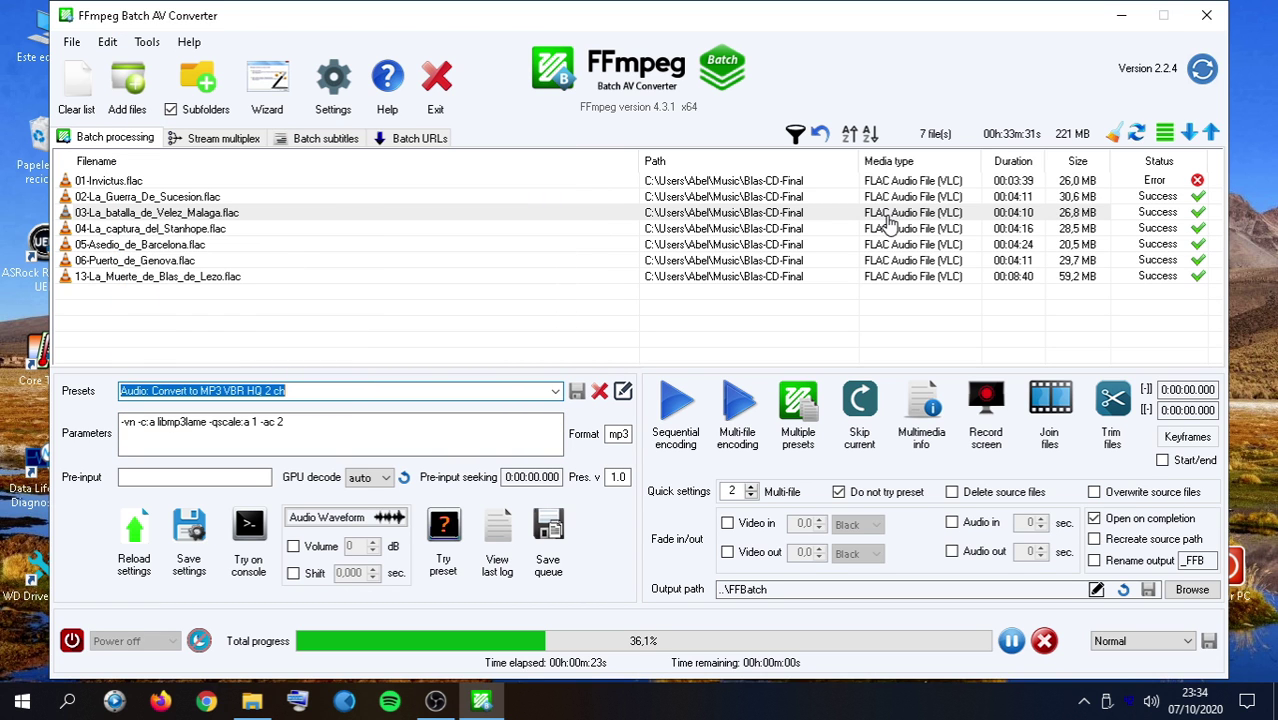
Start joining all queued tracks into one file, then abort the concatenation
left_click(1052, 400)
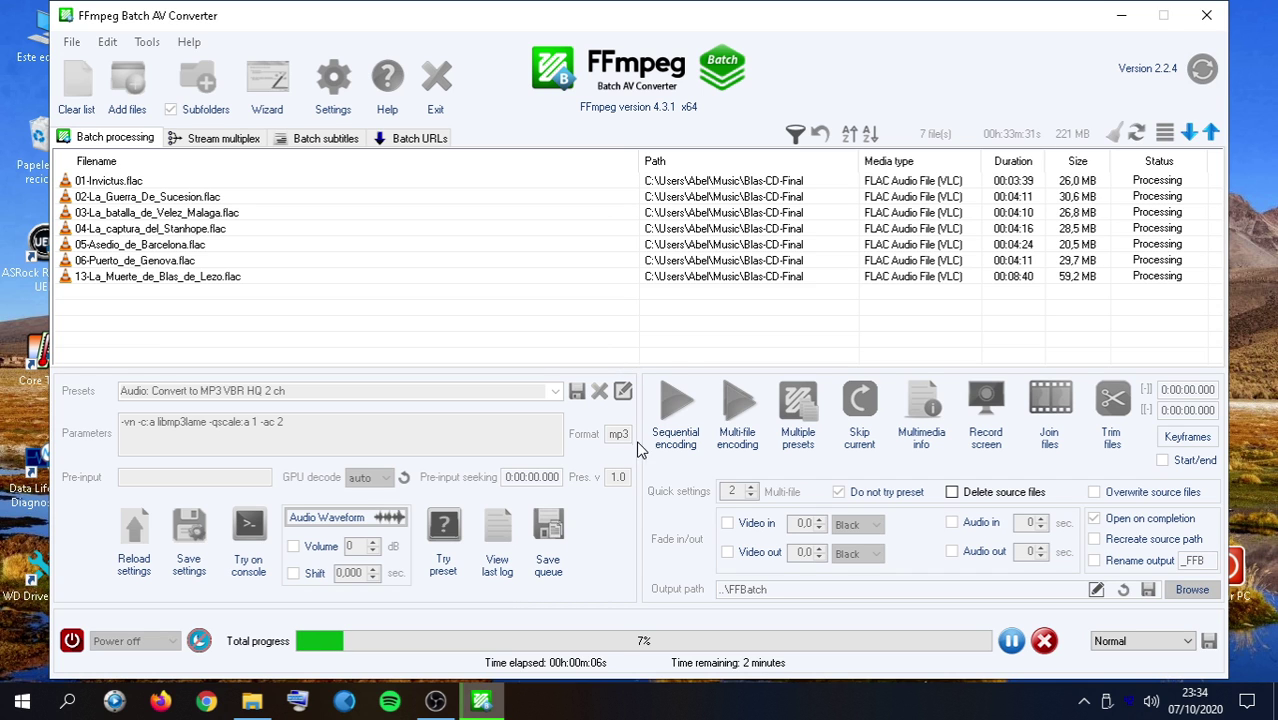
left_click(1042, 643)
left_click(714, 418)
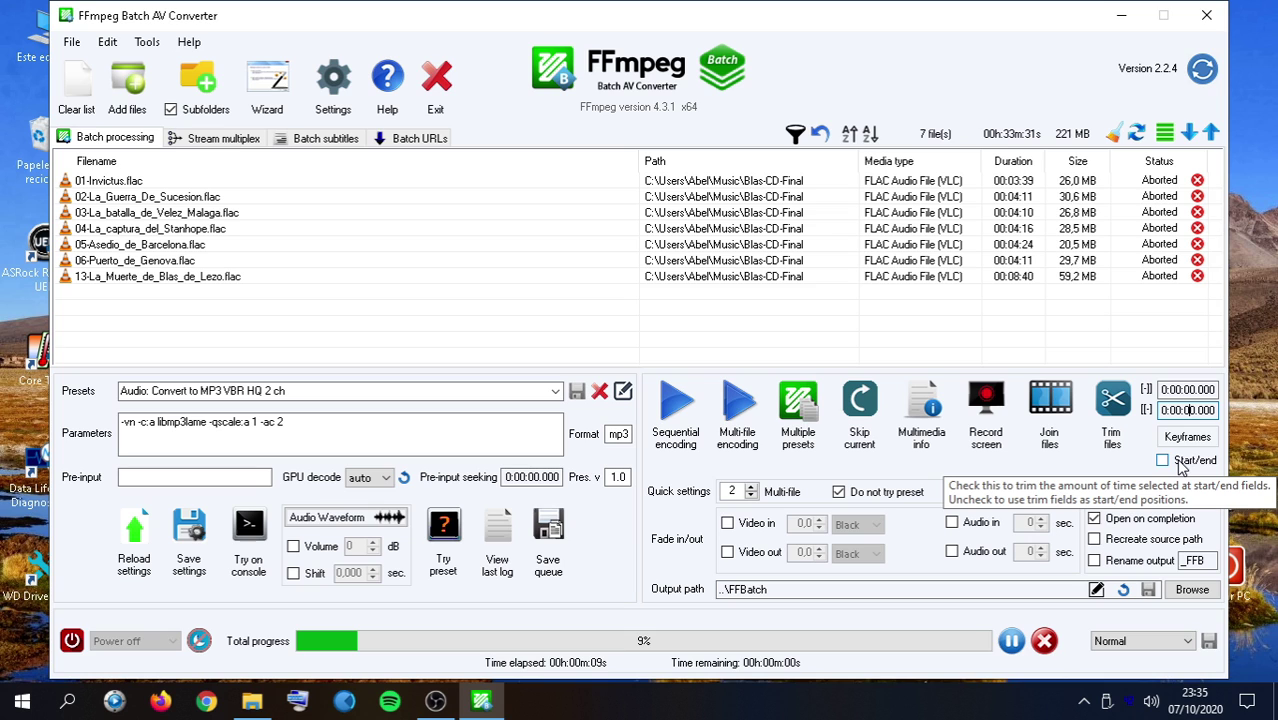
Enable Start/end trimming and select the trim start and end time fields
left_click(1163, 461)
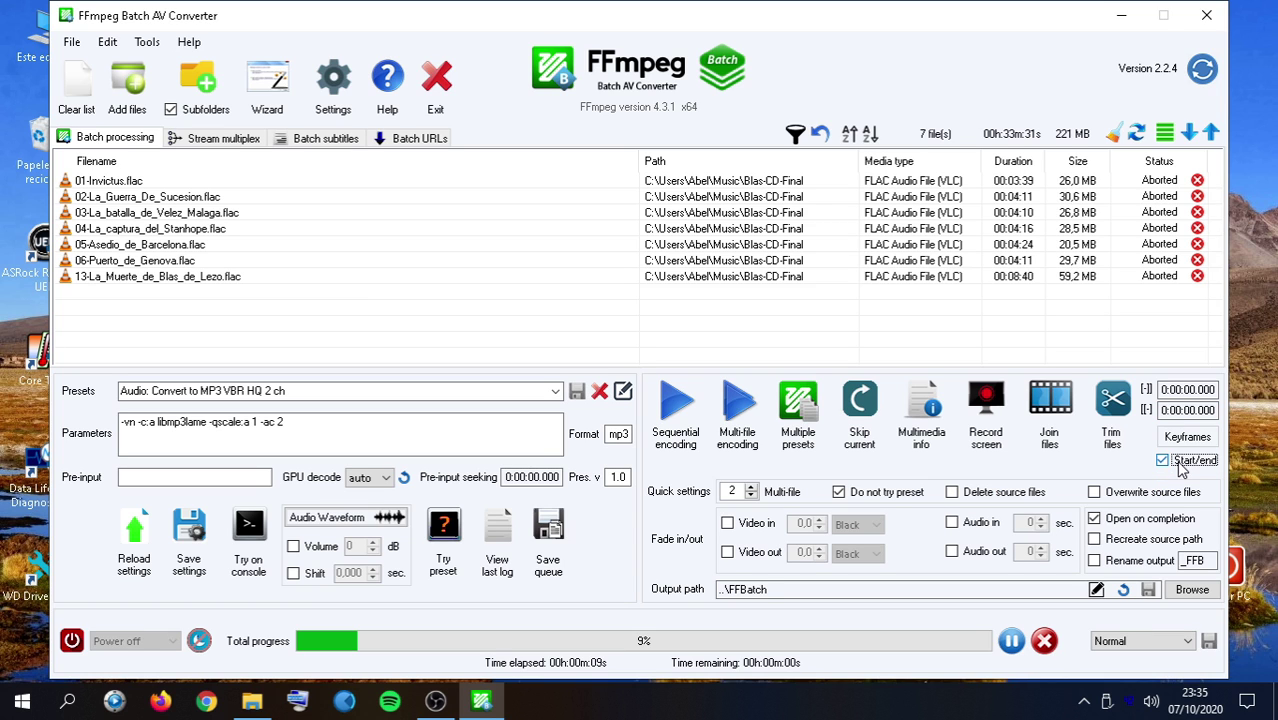
left_click(1185, 391)
left_click(1193, 413)
Enable Overwrite source files and choose the Audio: Convert to FLAC 16/44,1KHz 2 channels preset
left_click(952, 492)
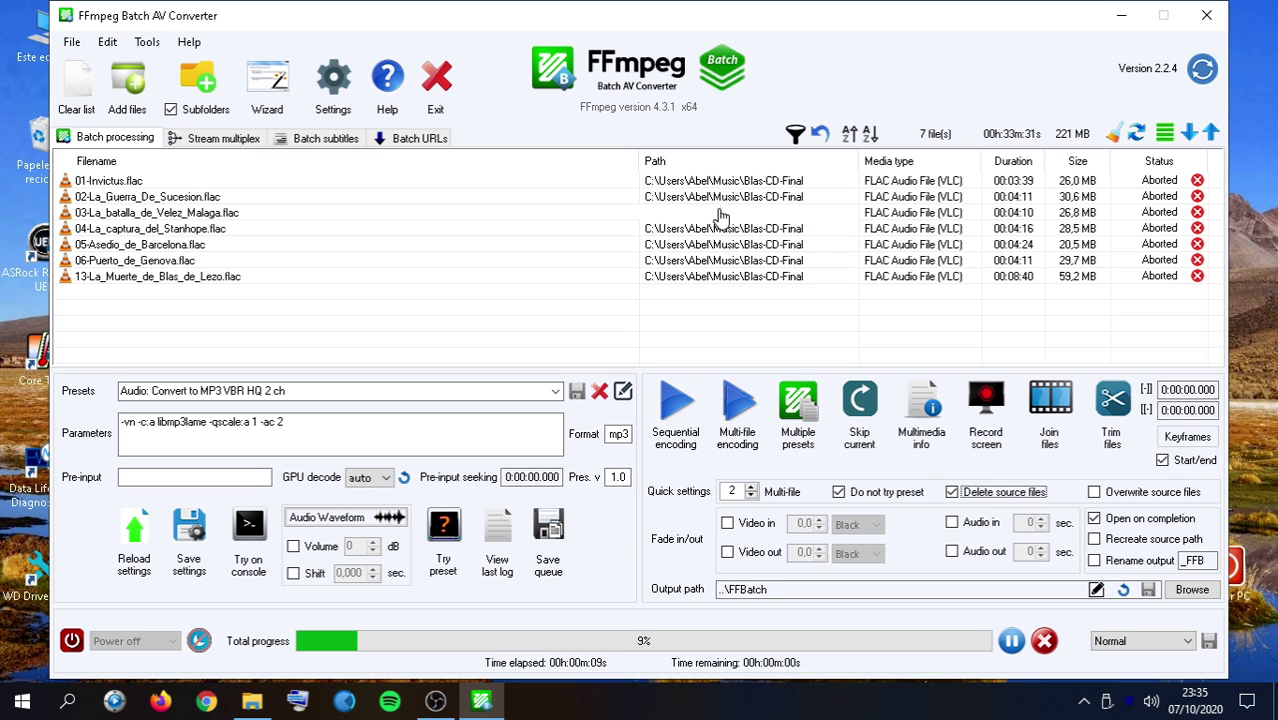
left_click(998, 492)
left_click(1139, 492)
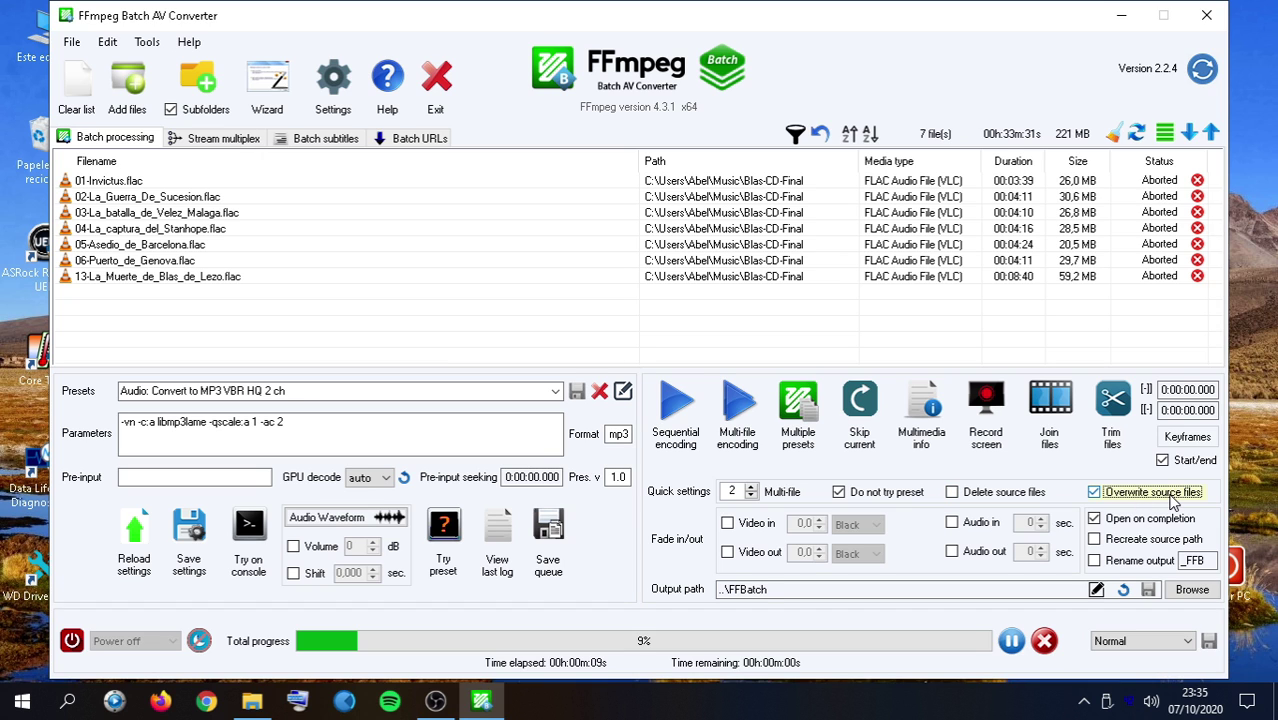
left_click(555, 391)
left_click(265, 229)
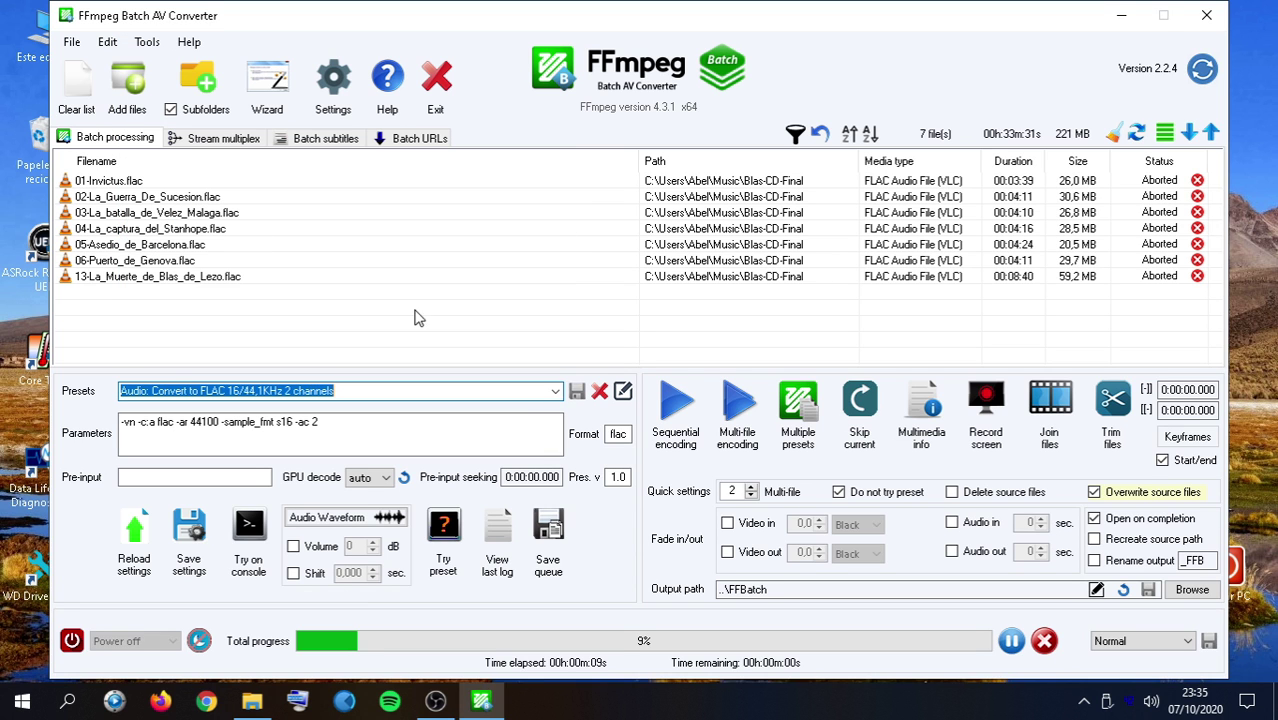
double_click(617, 435)
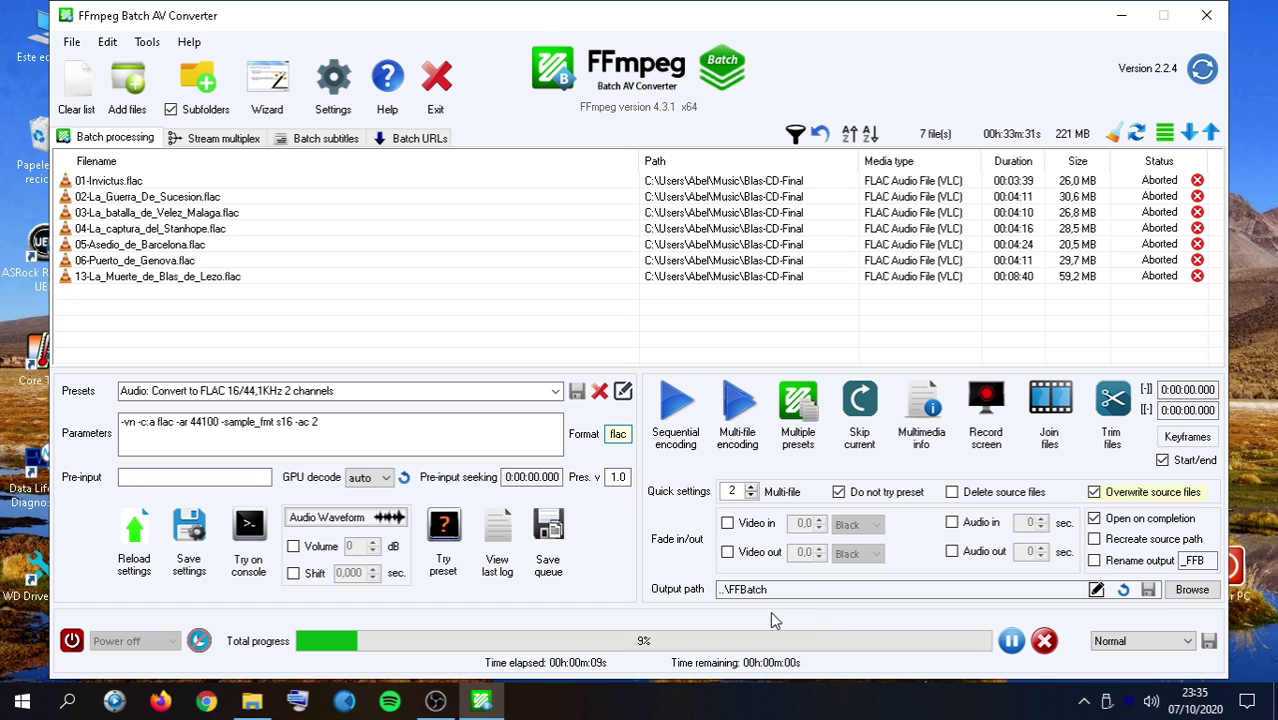
Write output to the source files' path and run multi-file encoding
left_click(1096, 590)
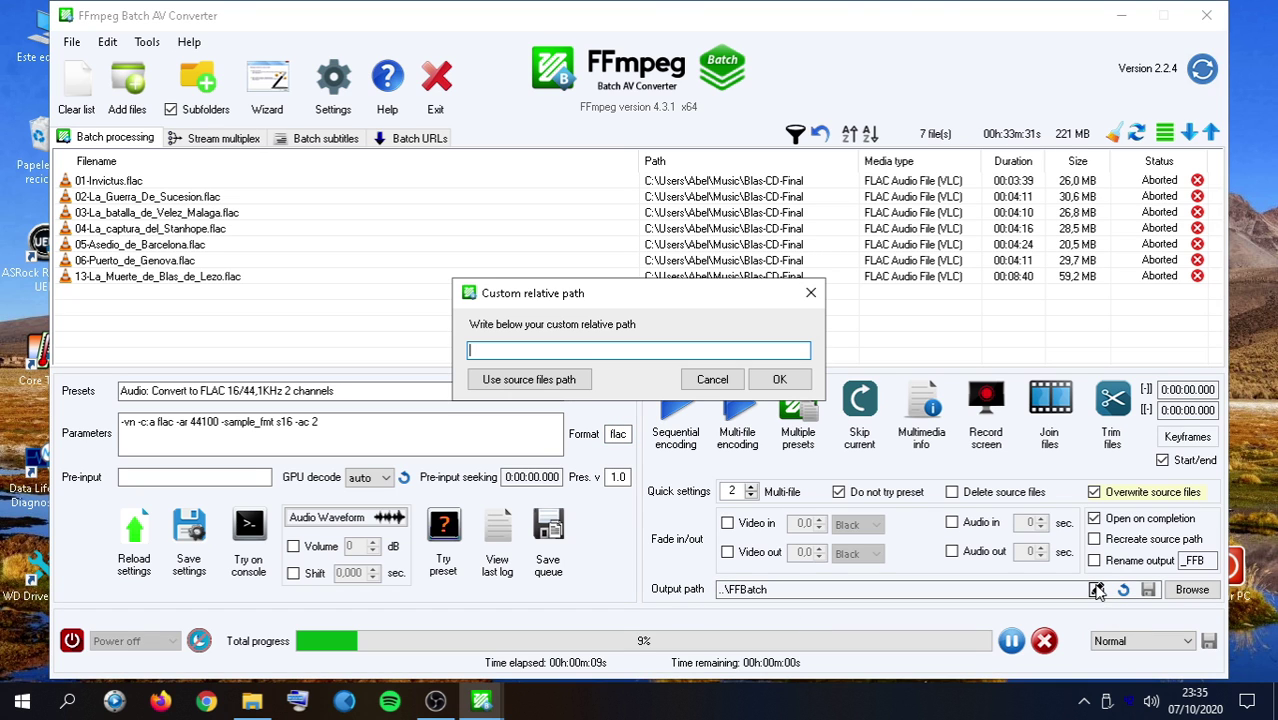
left_click(550, 383)
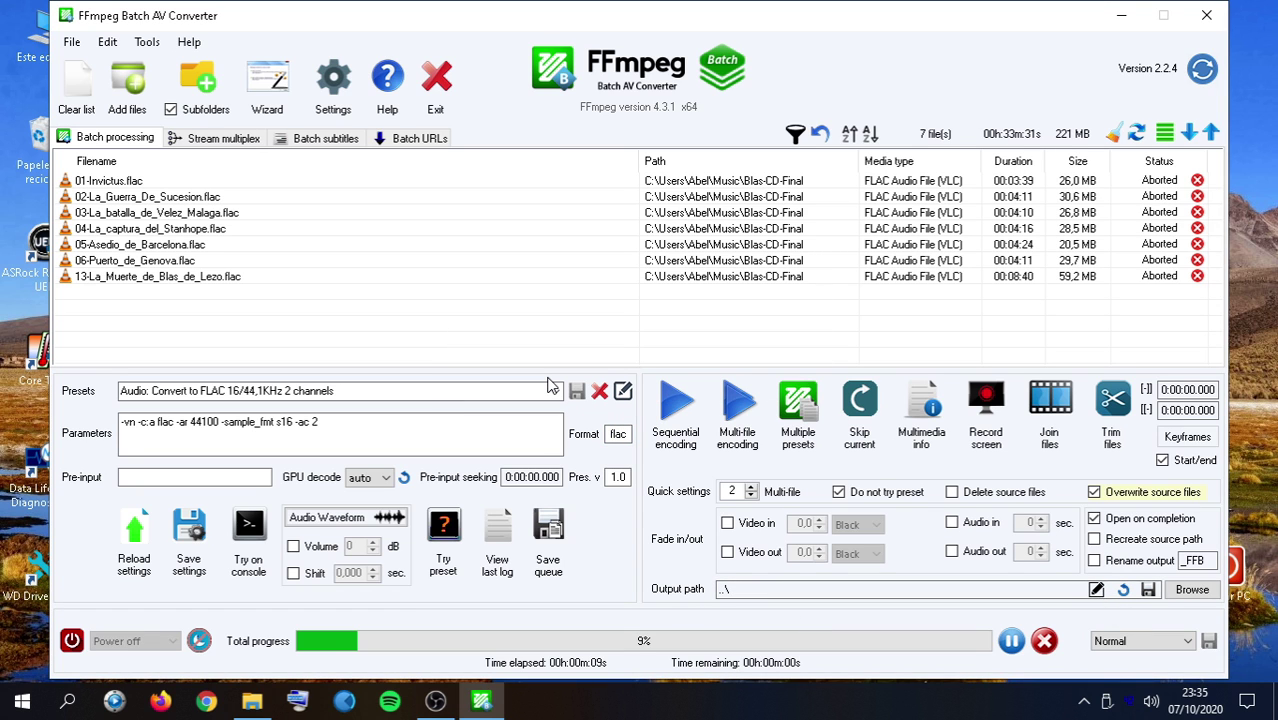
left_click(745, 405)
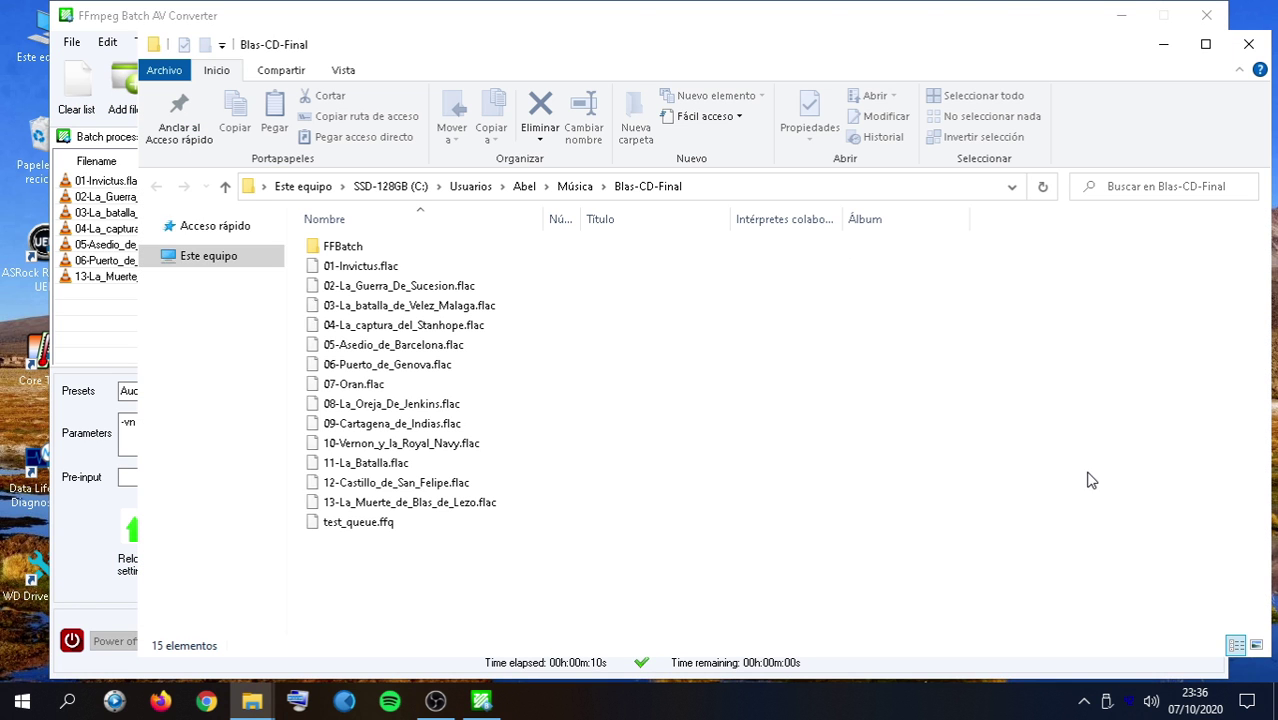
Close Explorer, enable Recreate source path, reset output to ..\FFBatch, and enable the _FFB rename suffix
left_click(1253, 47)
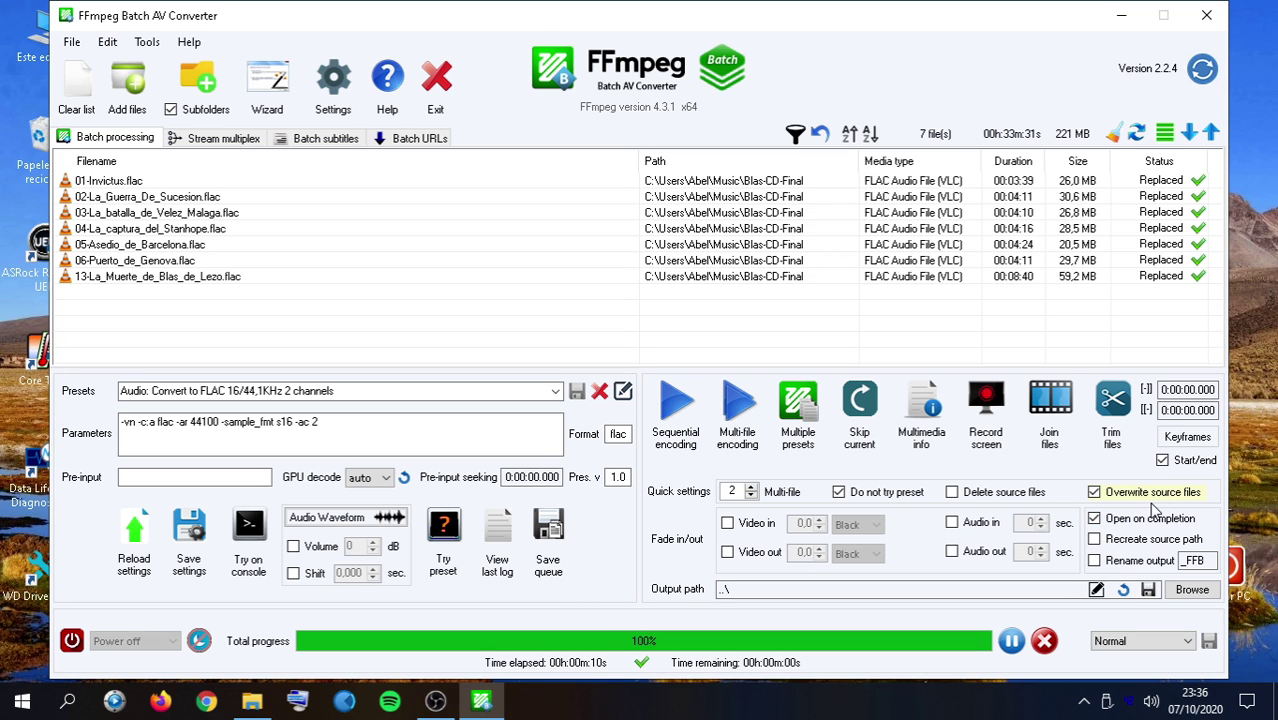
left_click(1125, 543)
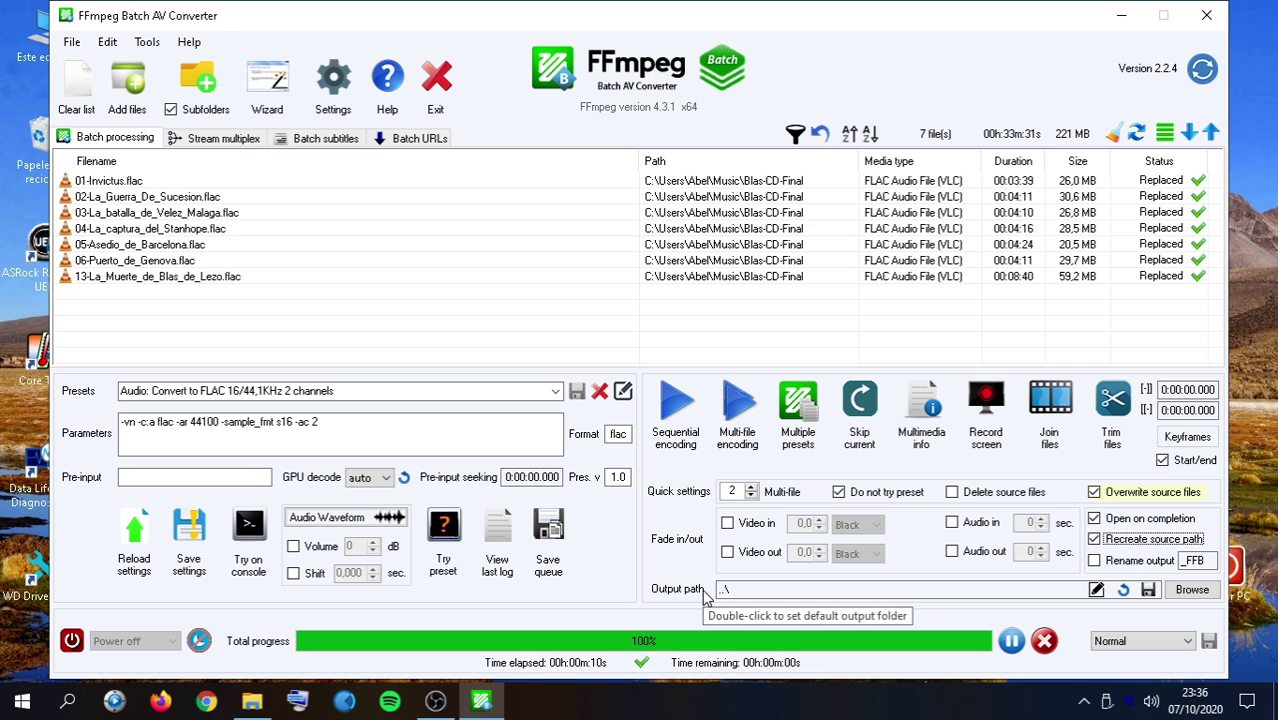
left_click(1123, 590)
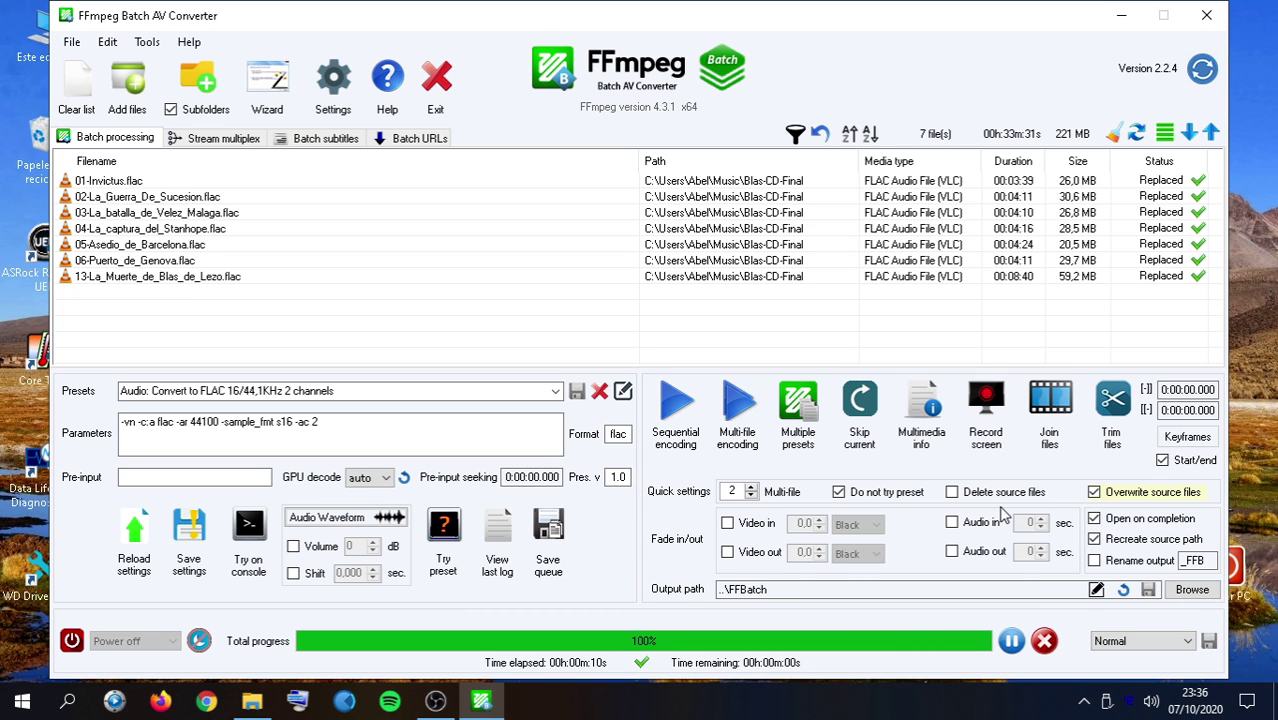
left_click(1135, 561)
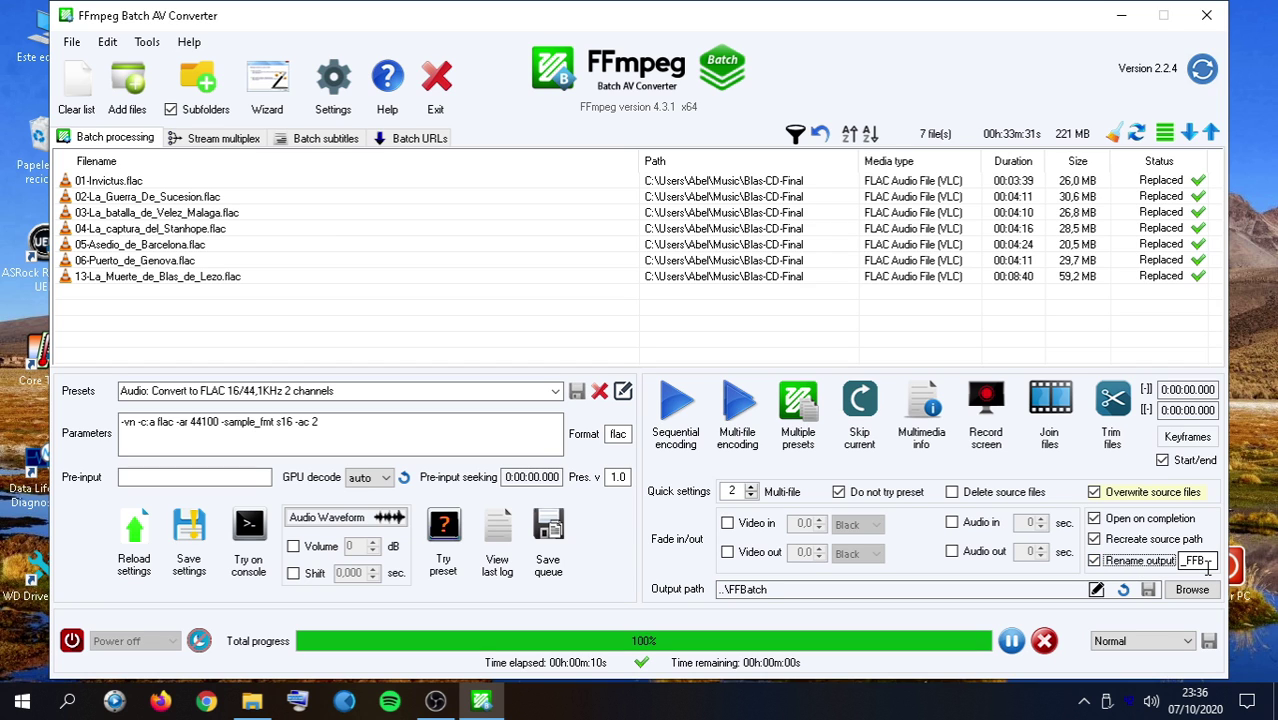
left_click_drag(1208, 567, 1180, 567)
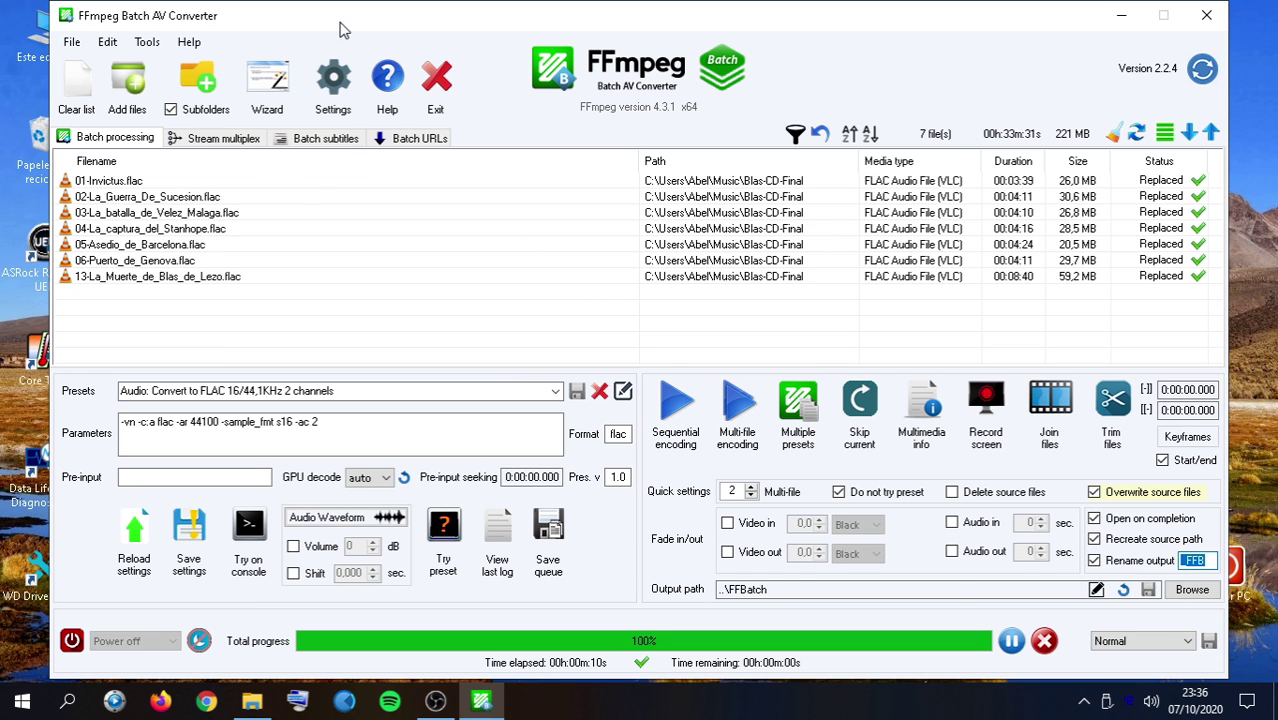
Open Settings and toggle Do not save logs on, then back off
left_click(333, 85)
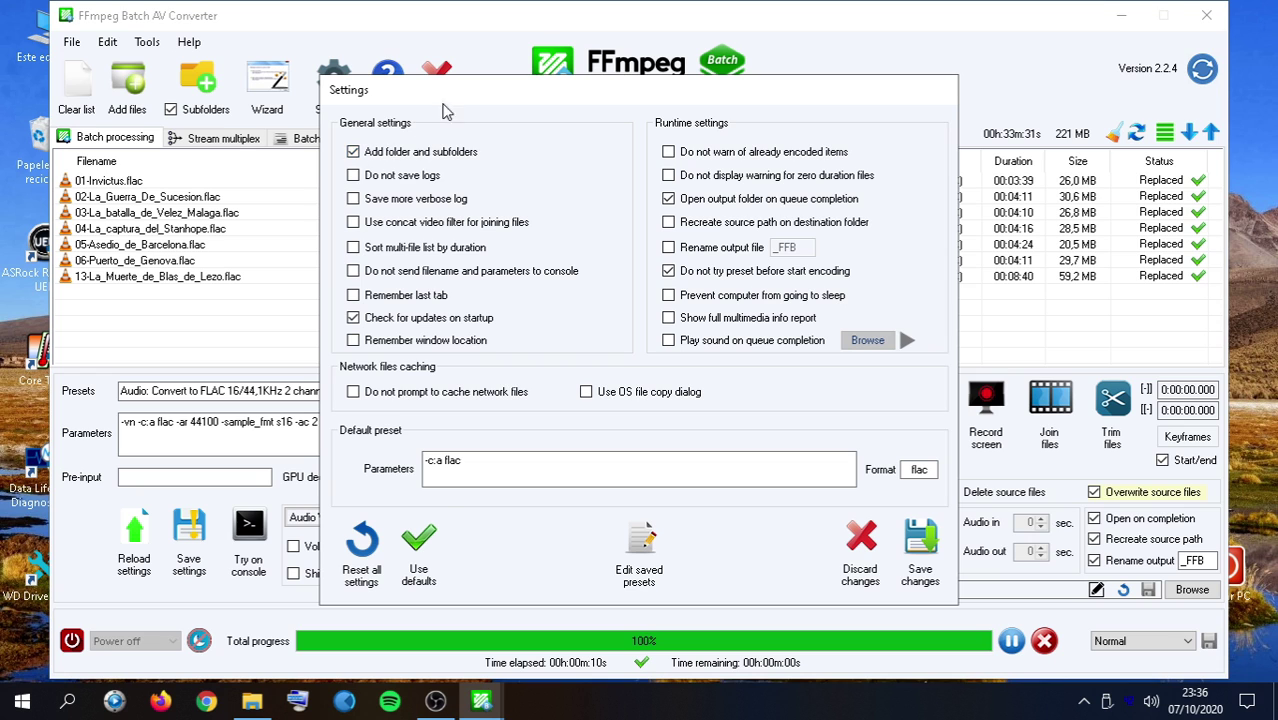
left_click_drag(447, 82, 529, 94)
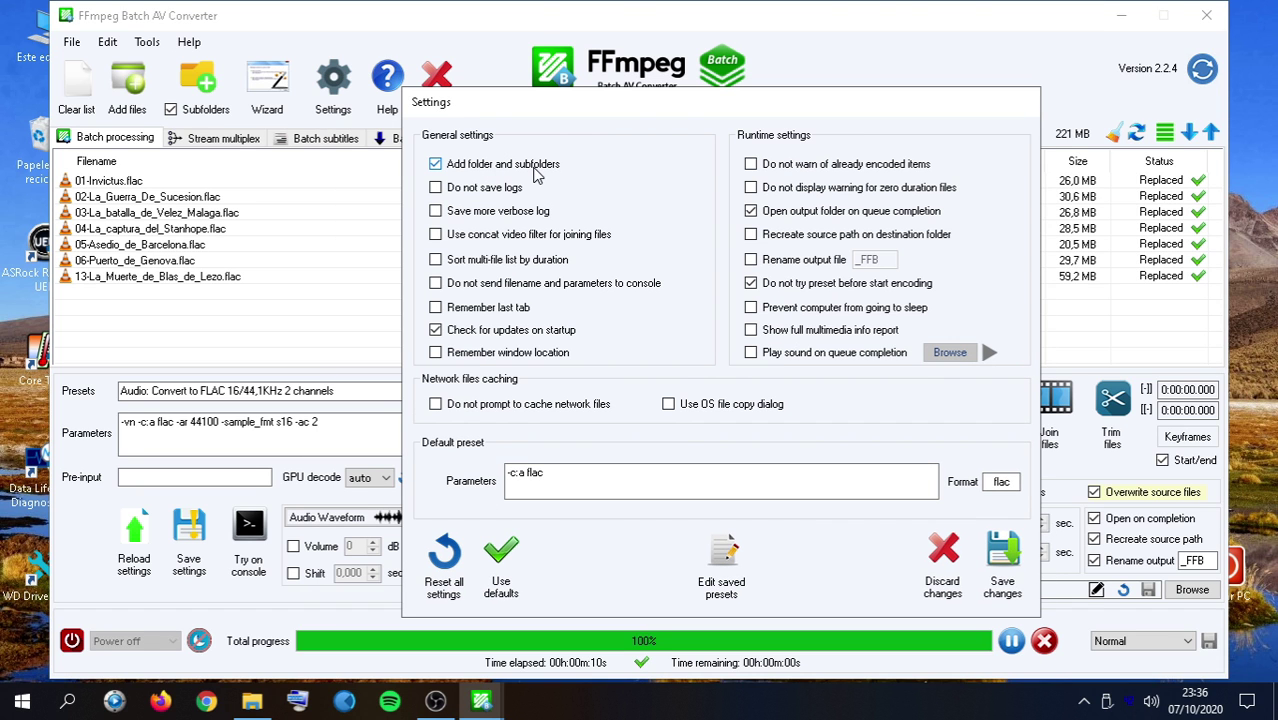
left_click(462, 196)
left_click(461, 194)
Try the concat video filter for joining, then revert to the concat demuxer
left_click(463, 245)
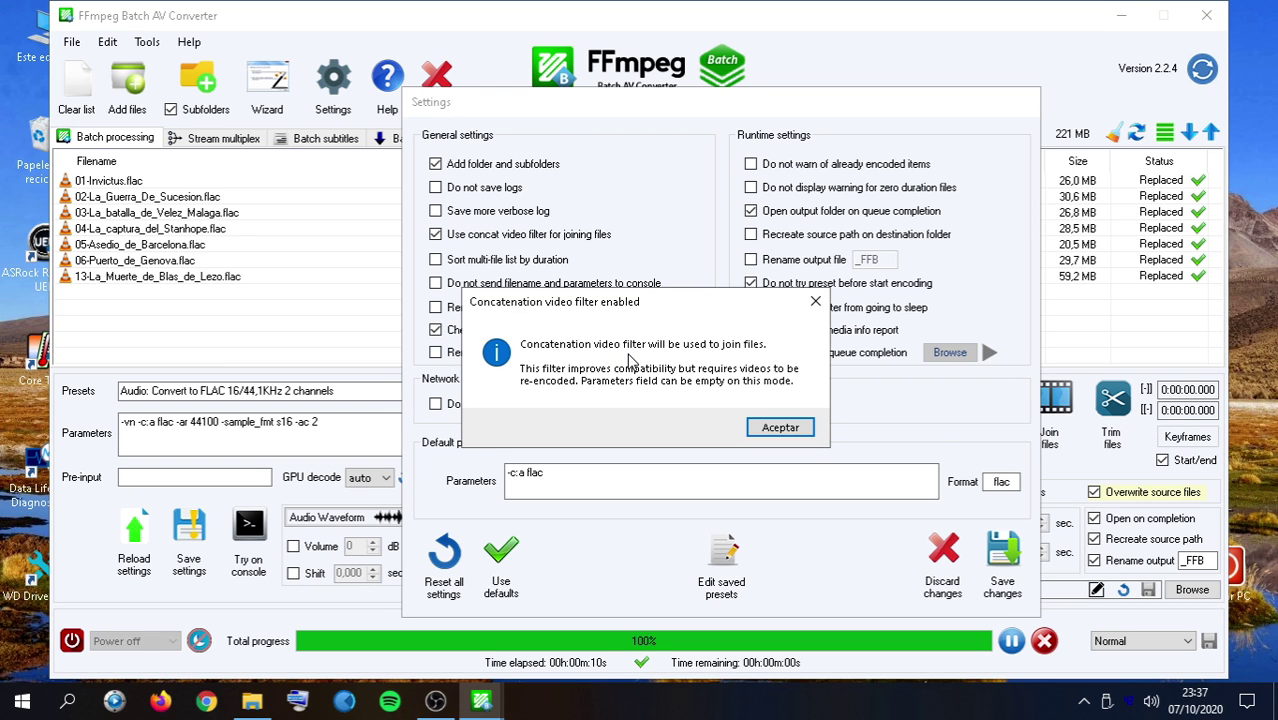
left_click(797, 430)
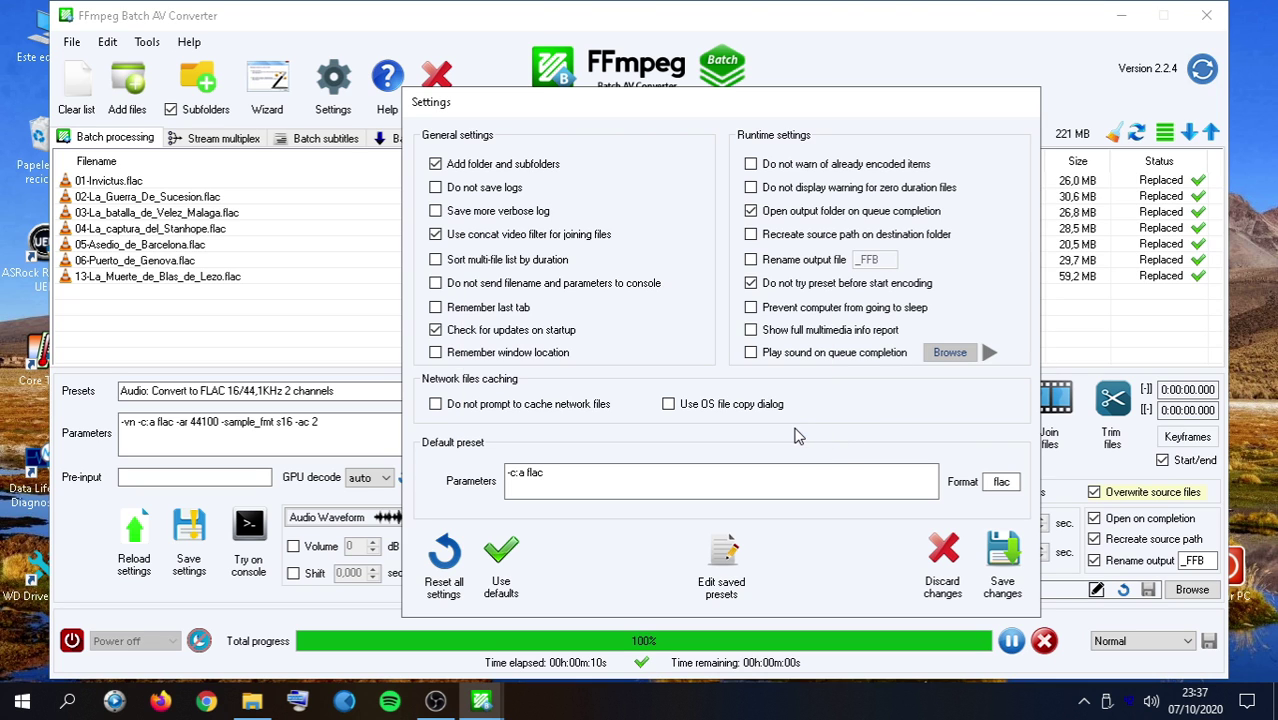
left_click(469, 240)
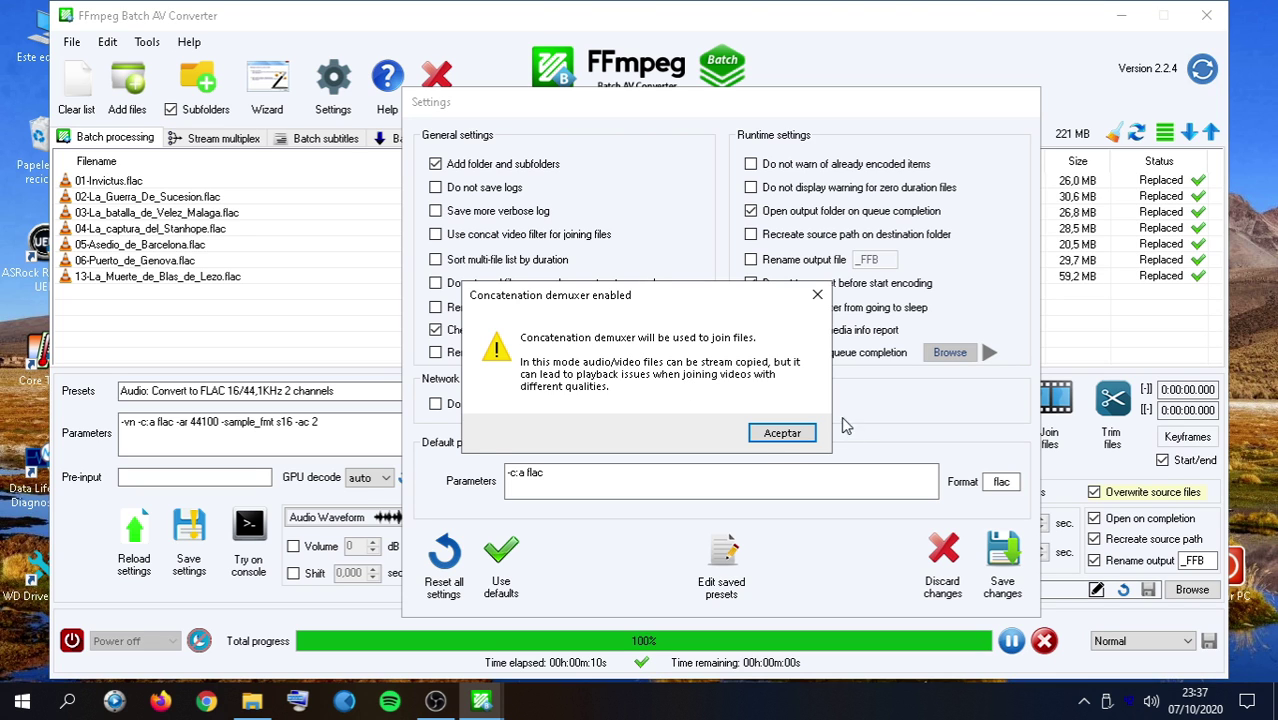
left_click(782, 433)
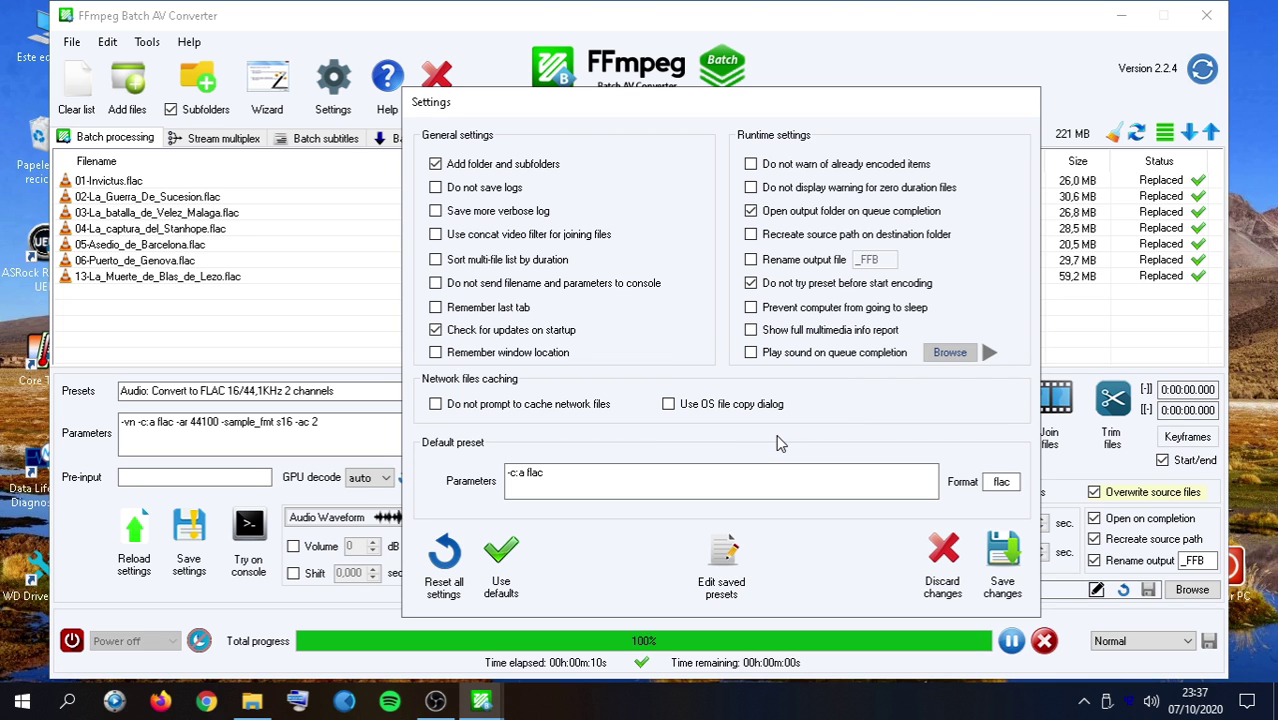
Toggle duration sorting and console filename options back, enable Remember last tab, and select the '-c:a flac' default preset
left_click(491, 262)
left_click(536, 263)
left_click(484, 287)
left_click(576, 288)
left_click(477, 309)
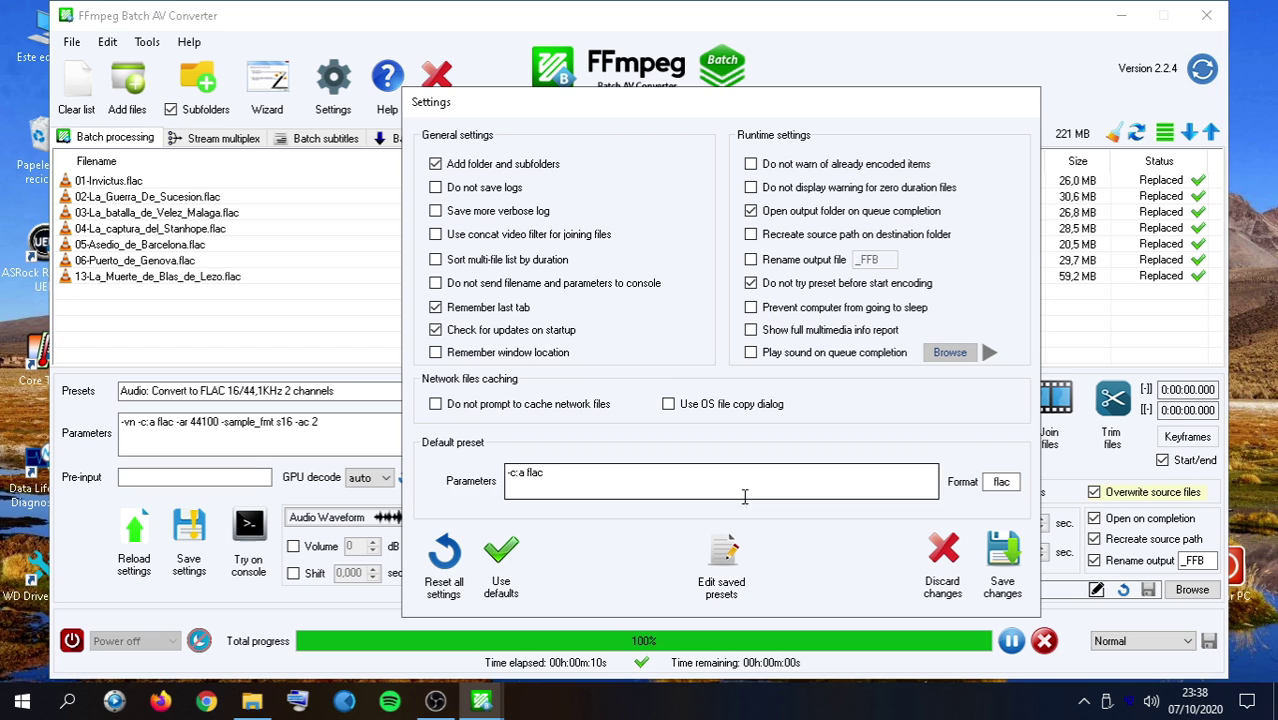
left_click(641, 475)
left_click_drag(641, 475, 455, 476)
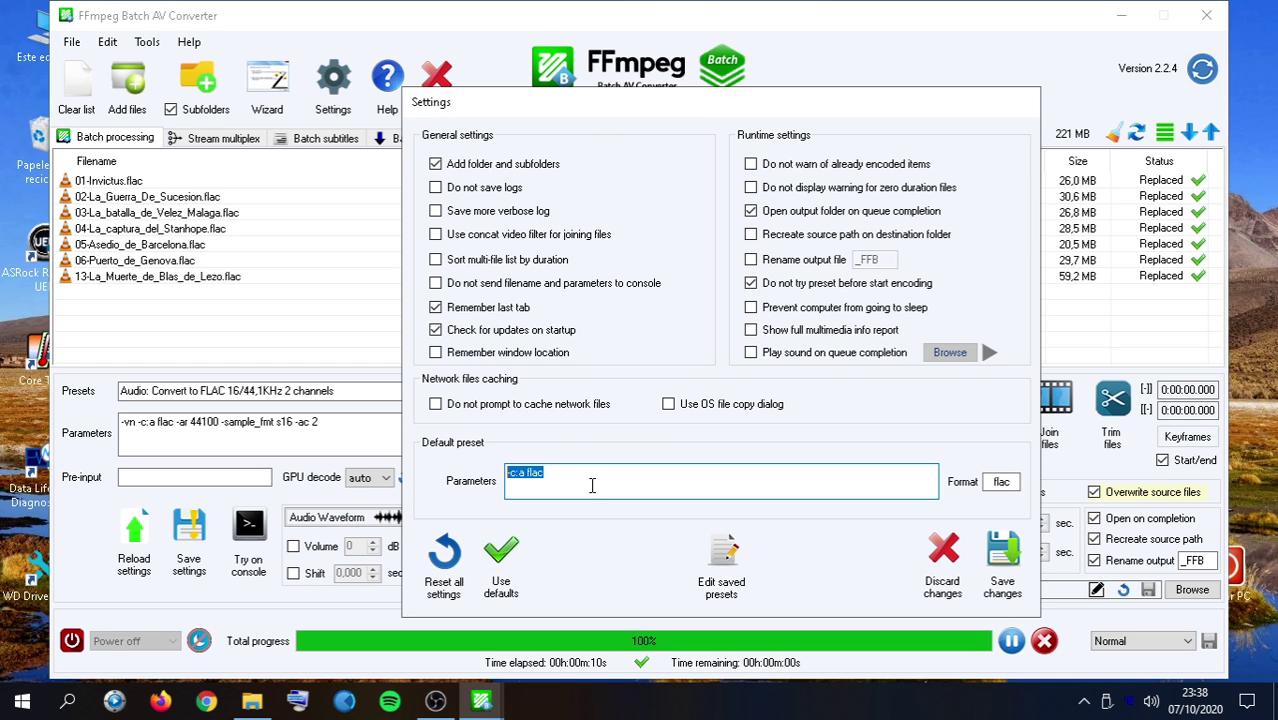
Start Reset all settings, then answer No in the Confirm reset dialog
left_click(446, 556)
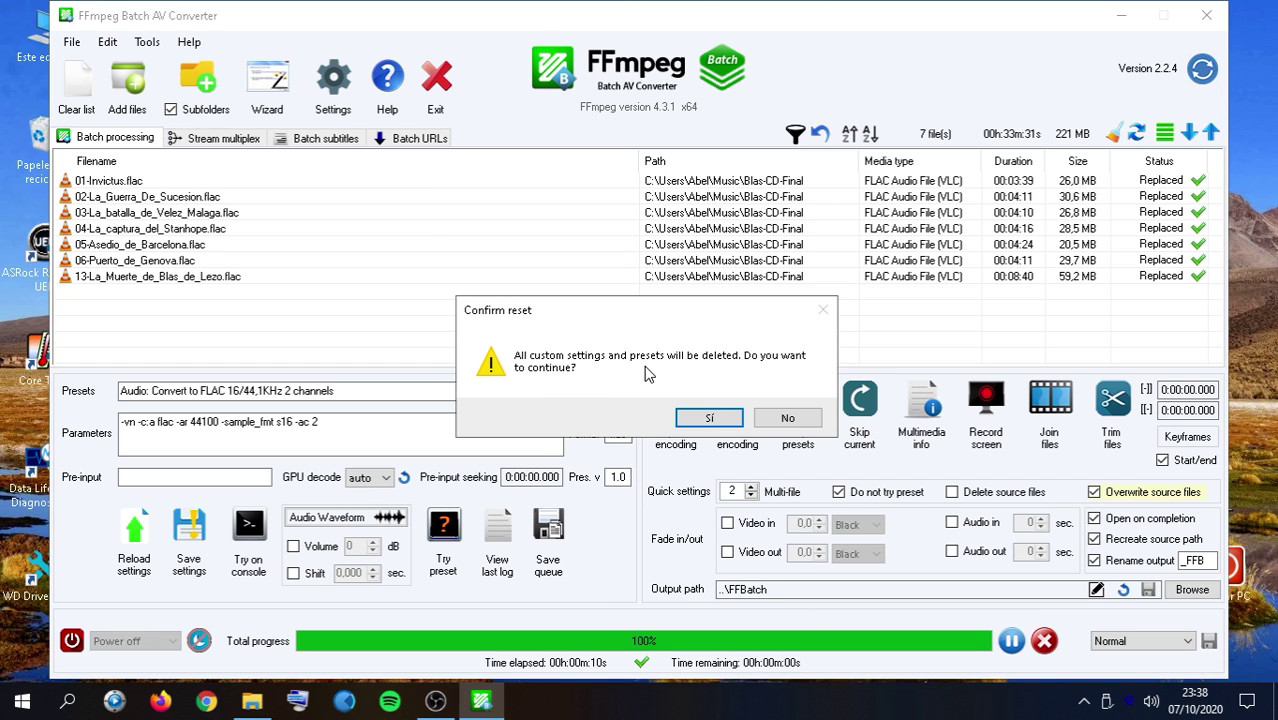
left_click(788, 418)
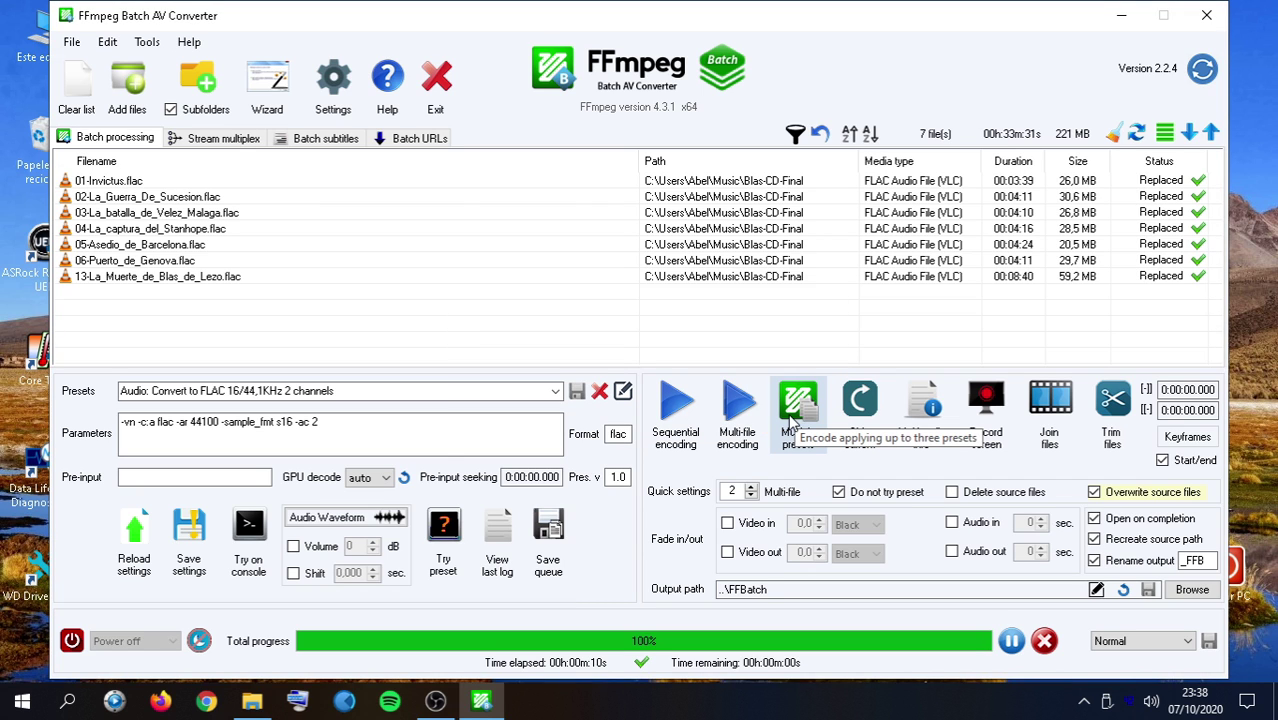